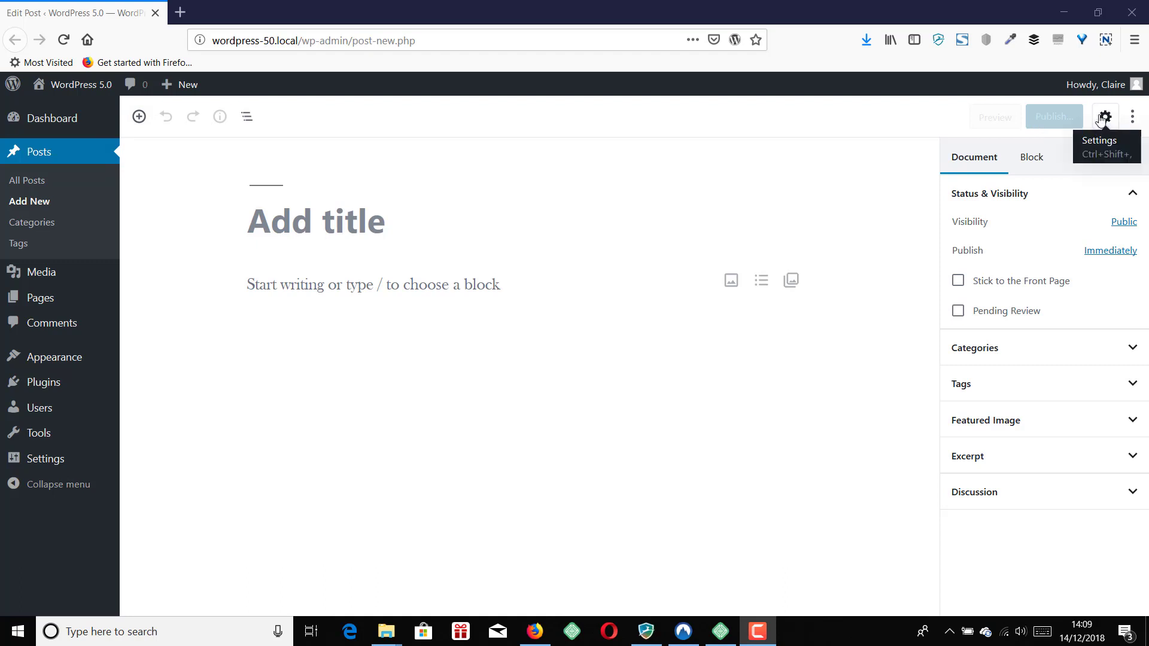
# - Hide and reshow the settings sidebar, and view the editor's additional options and its keyboard shortcuts list
pyautogui.click(1103, 123)
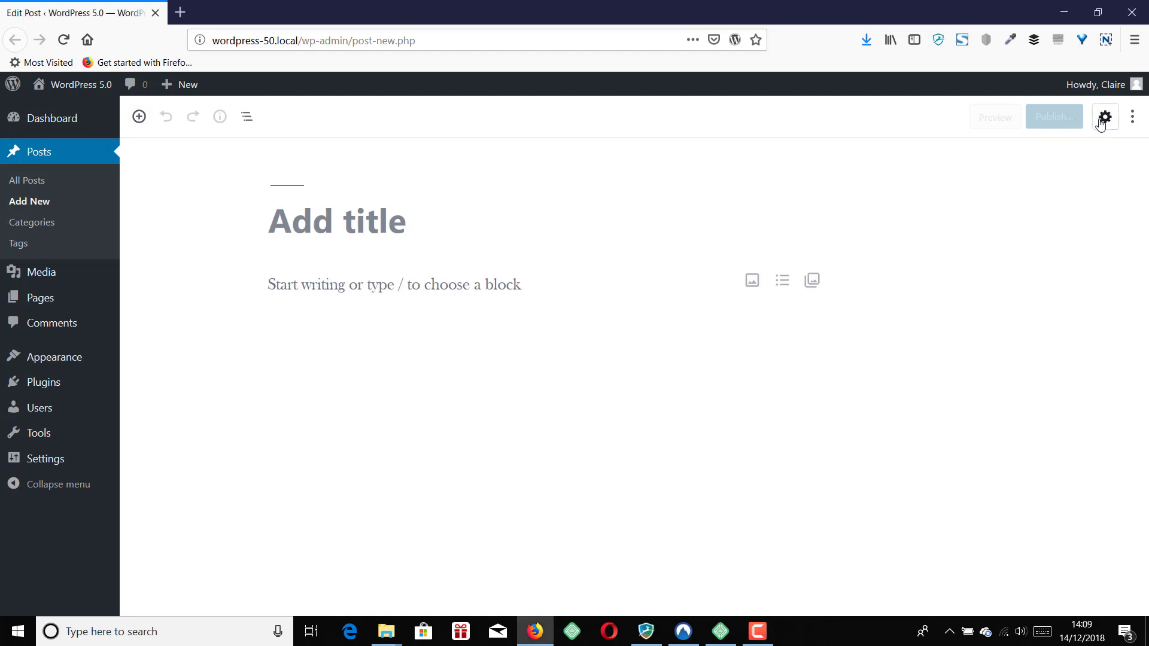
pyautogui.click(1101, 123)
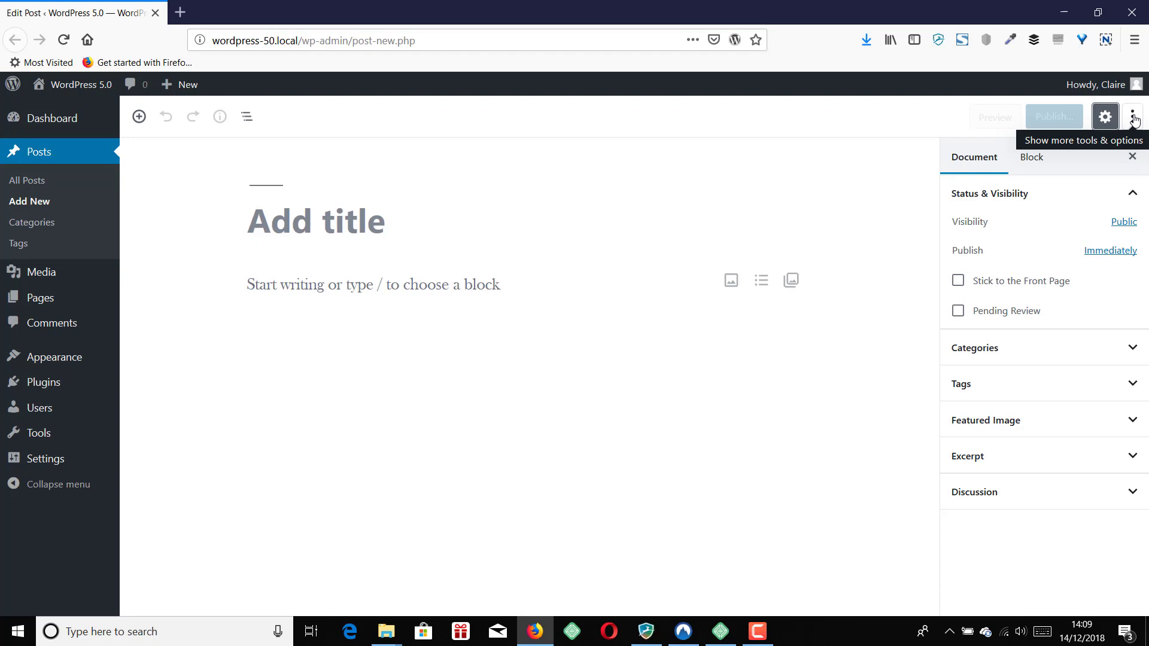
pyautogui.click(1134, 120)
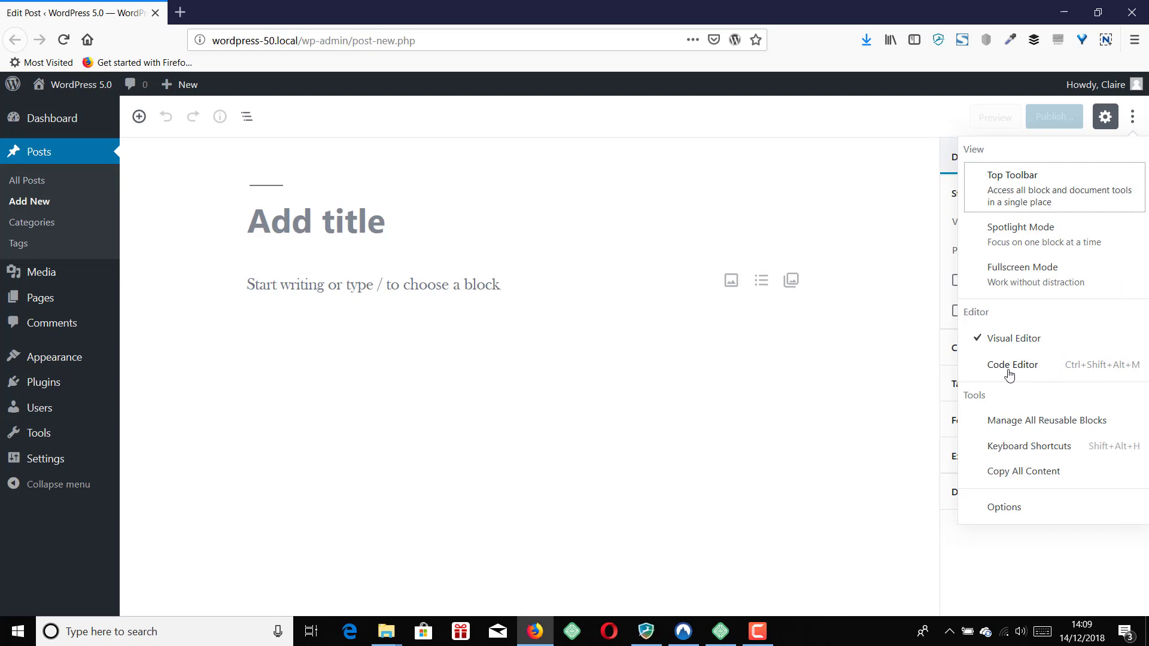
pyautogui.click(1042, 447)
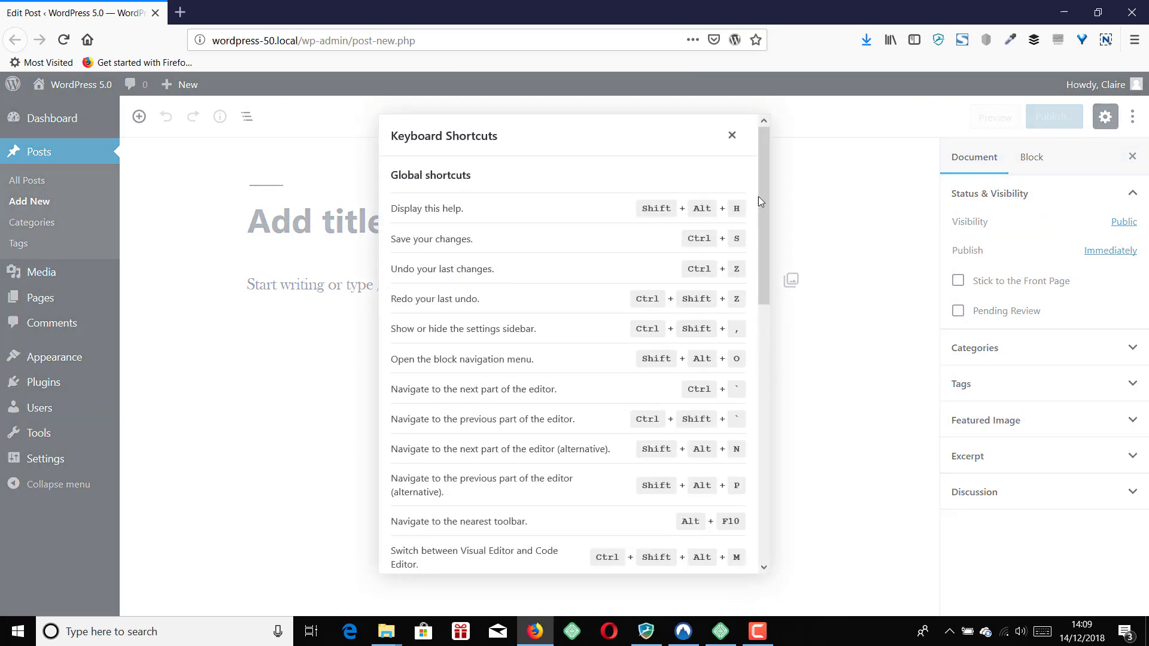
pyautogui.click(732, 137)
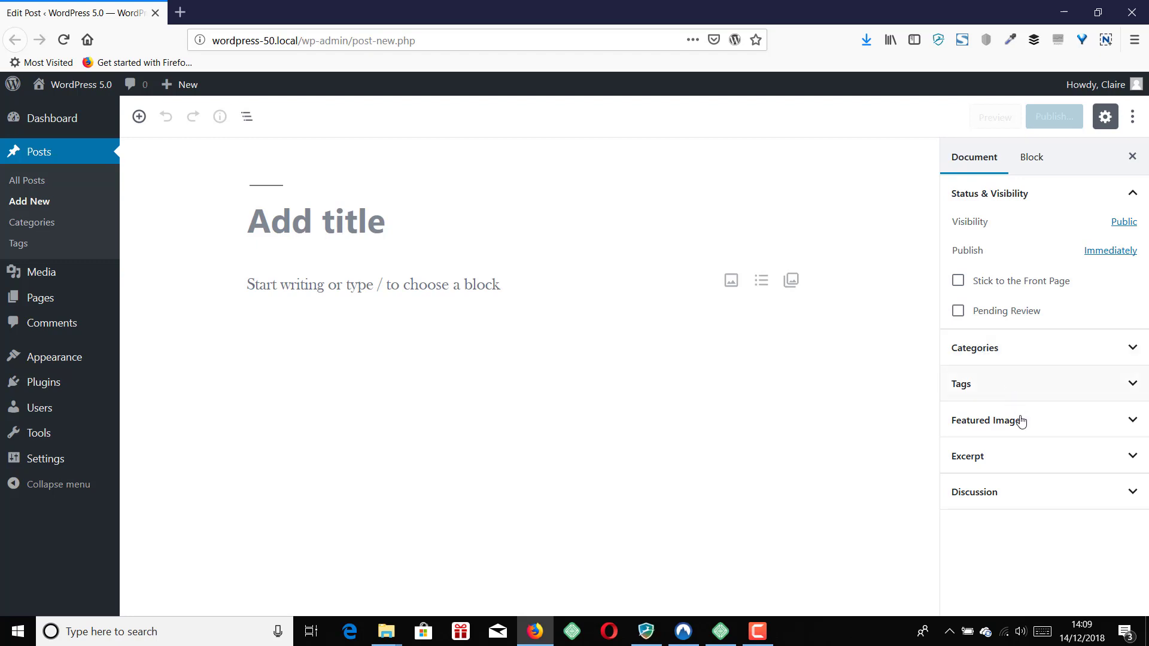
# - Examine the post's Excerpt and Discussion settings and the block settings, returning to the document settings
pyautogui.click(965, 458)
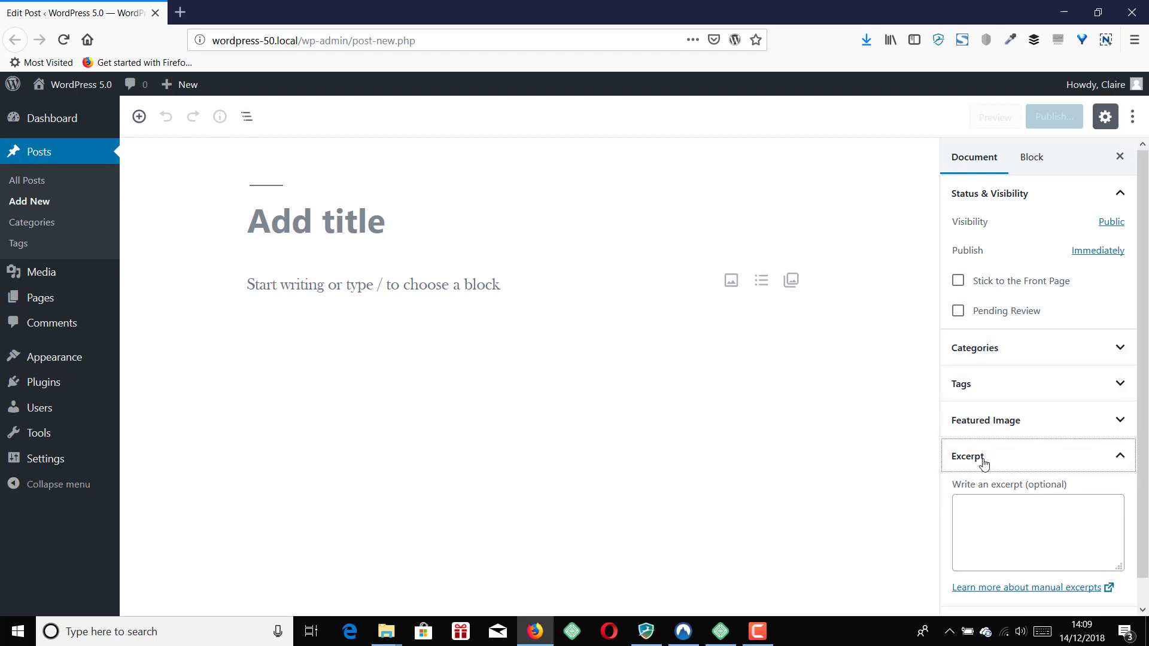
pyautogui.click(977, 462)
pyautogui.click(981, 502)
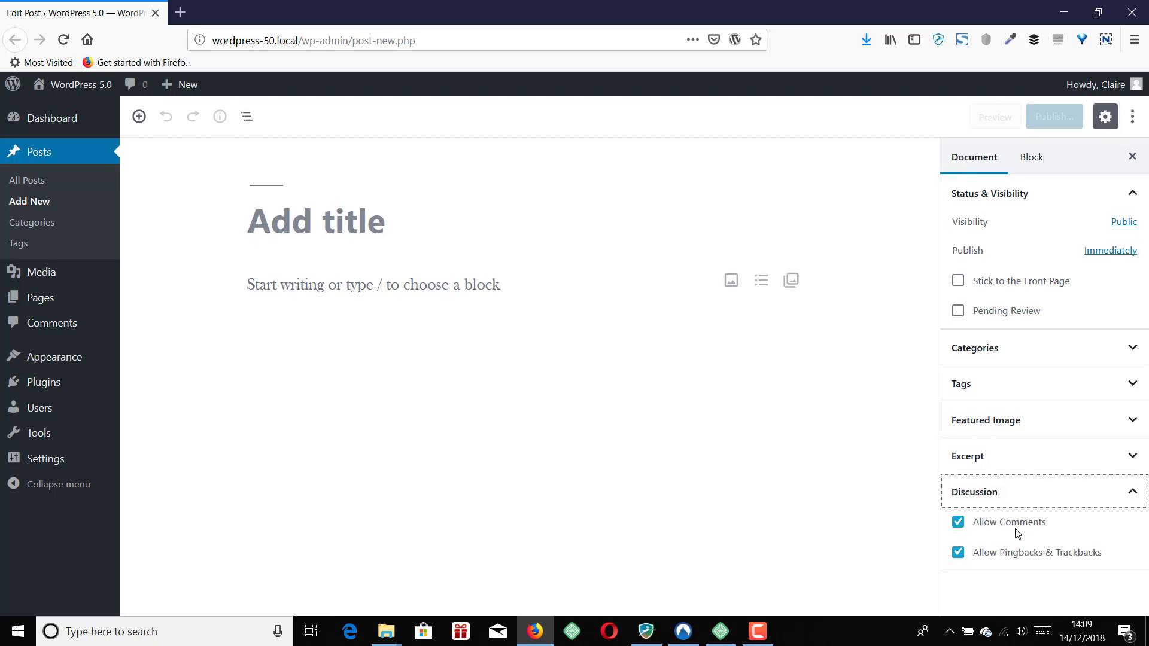
pyautogui.click(985, 506)
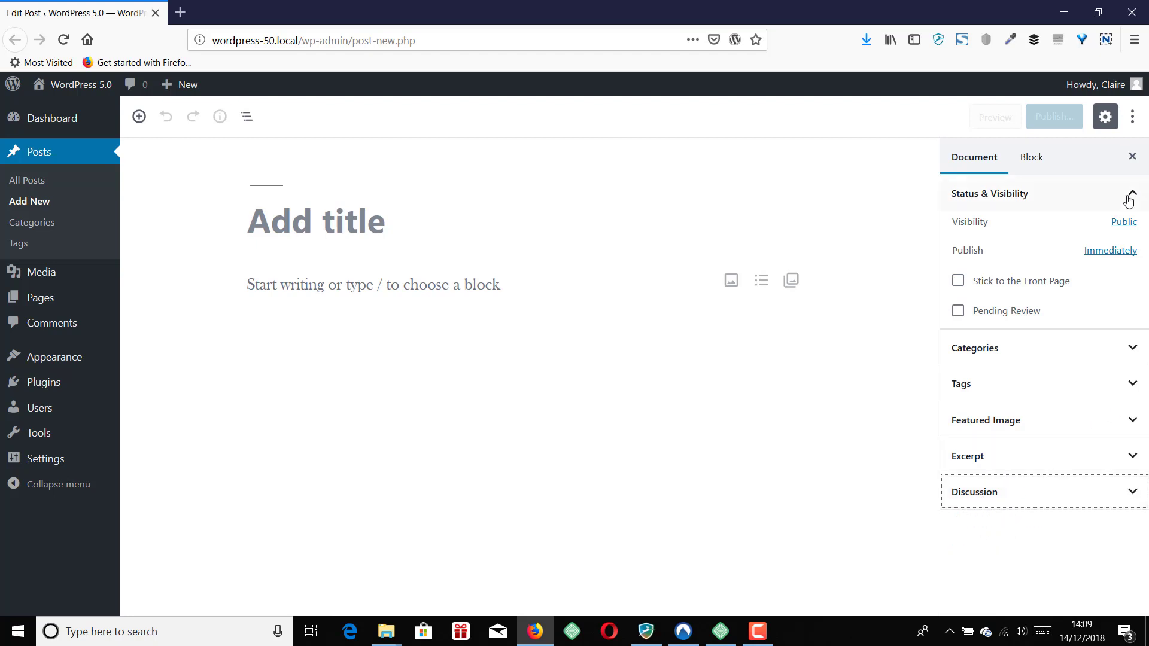
pyautogui.click(1030, 160)
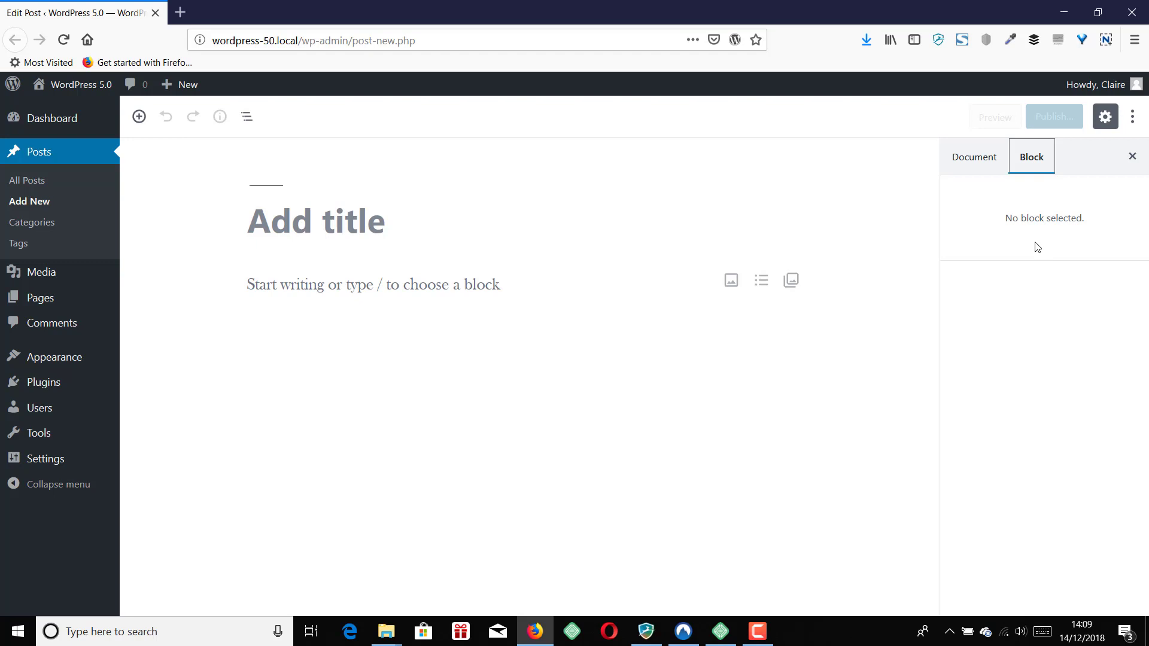
pyautogui.click(978, 165)
# - Enter "Post title" as the title of the new post
pyautogui.click(591, 241)
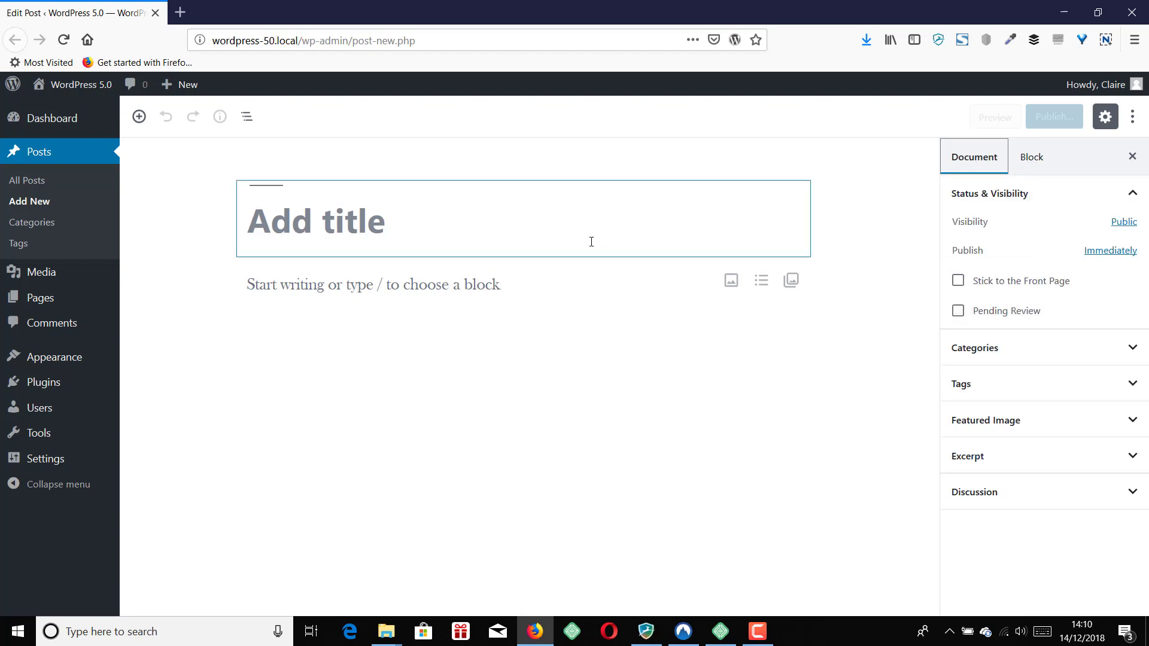
pyautogui.click(546, 231)
pyautogui.write('Post ti')
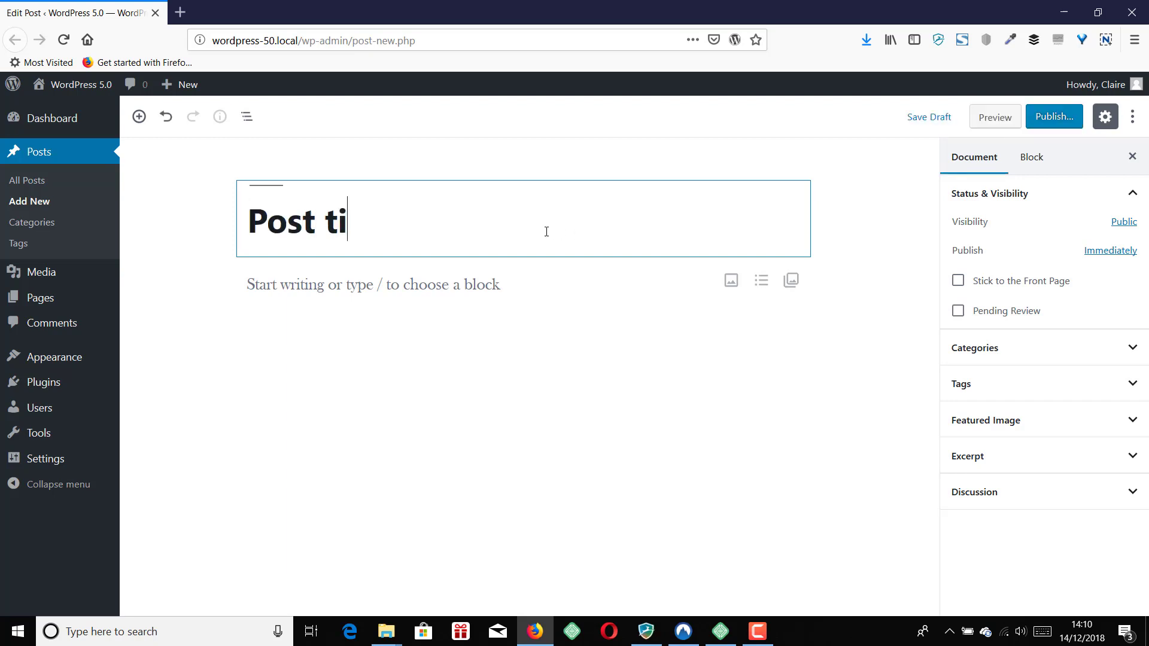
pyautogui.write('tle')
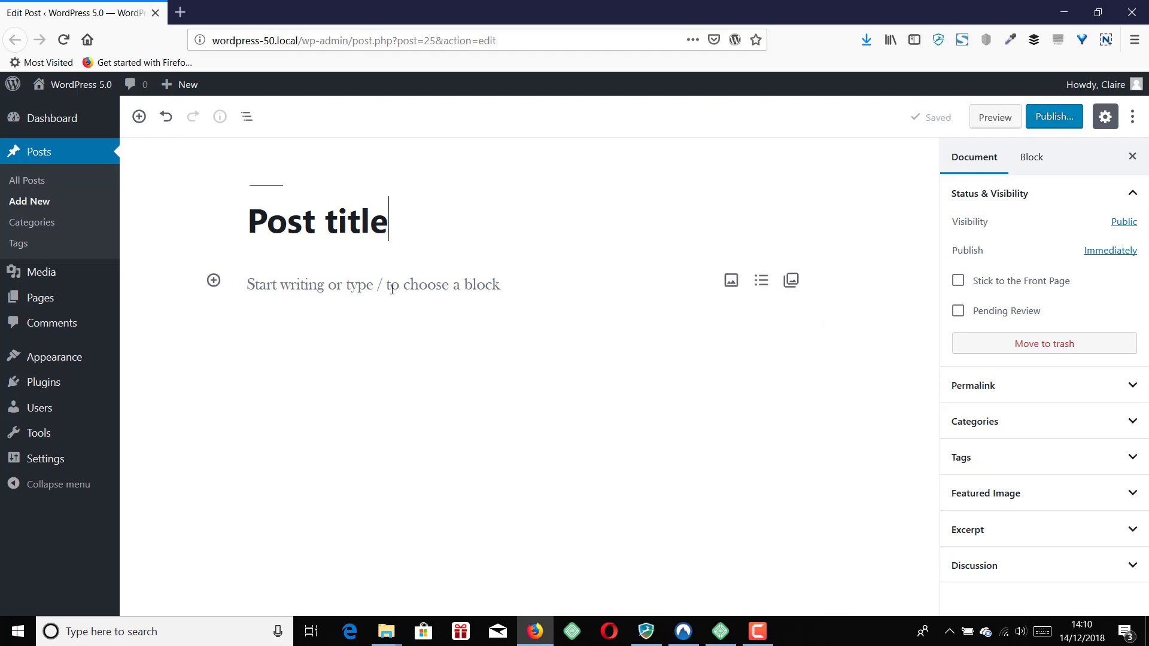
# - Write two paragraph blocks under the title: "This is a paragraph." and "This is a second paragraph."
pyautogui.click(301, 288)
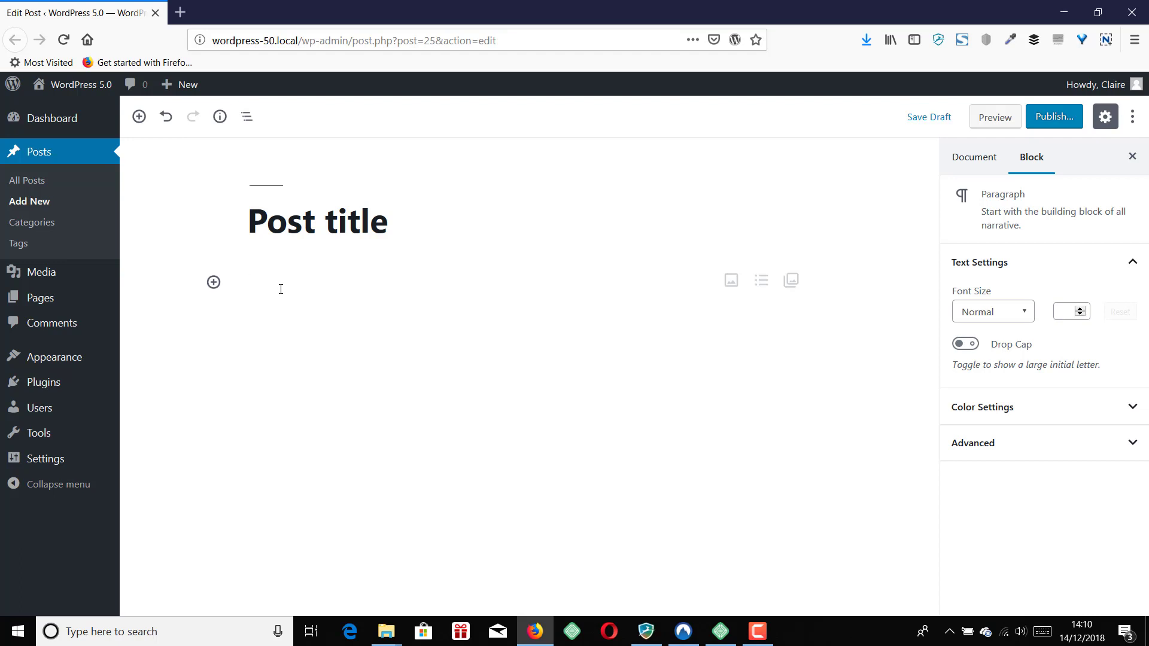
pyautogui.write('This is a parag')
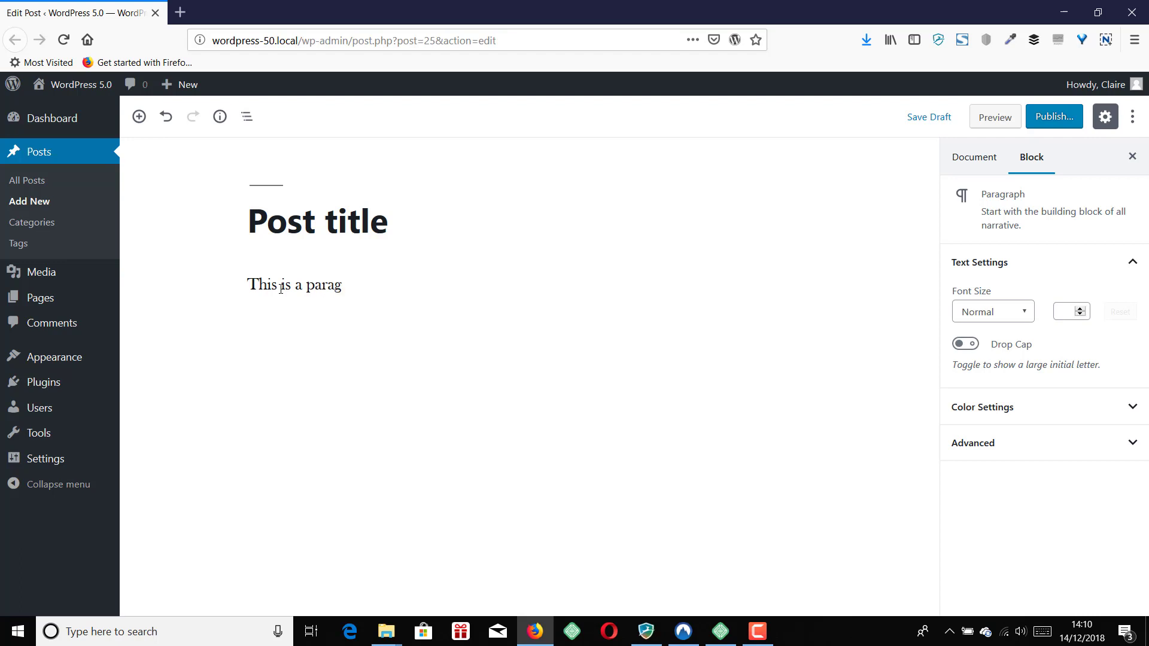
pyautogui.write('raph.')
pyautogui.press('Return')
pyautogui.write('This is a second pa')
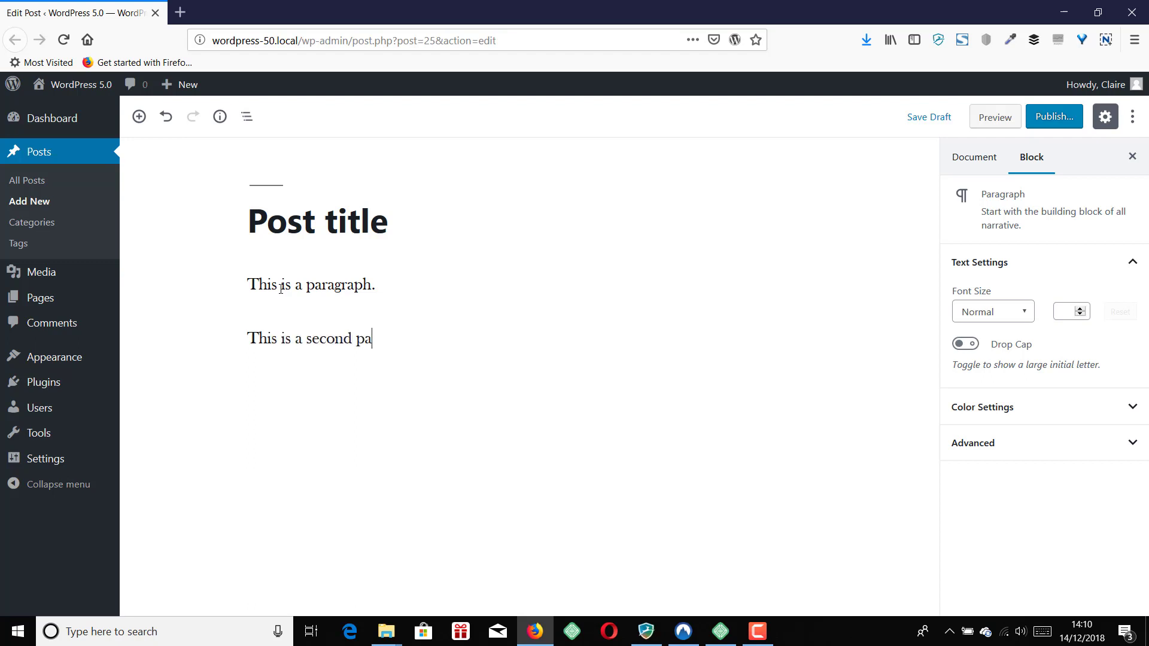
pyautogui.write('ragraph.')
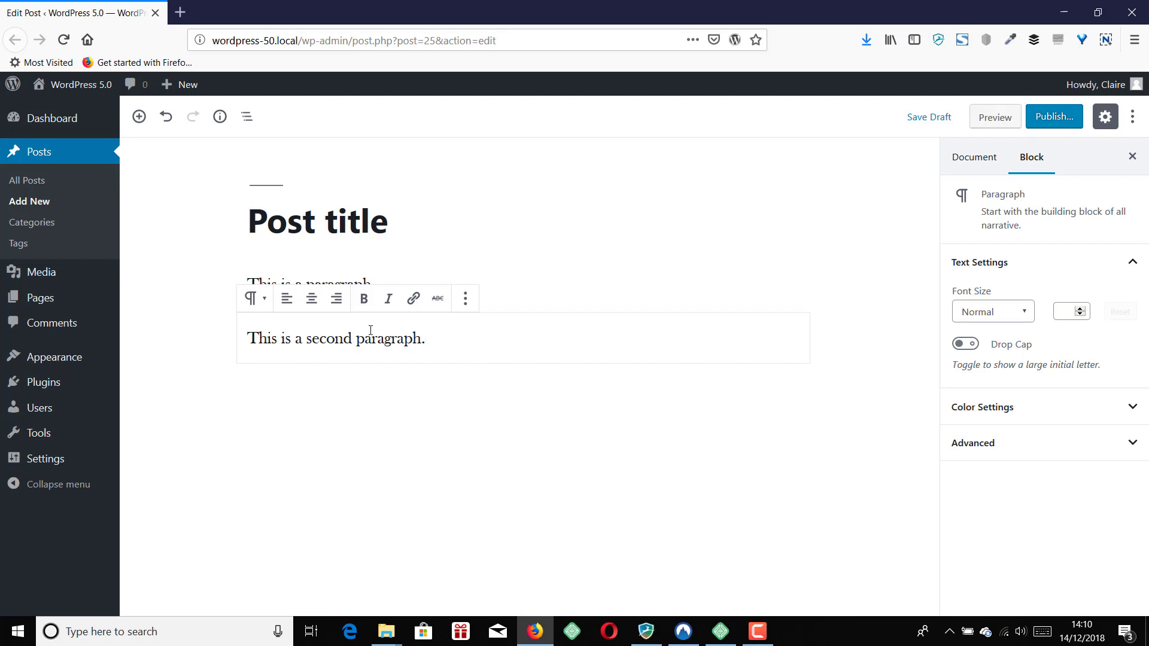
pyautogui.click(872, 337)
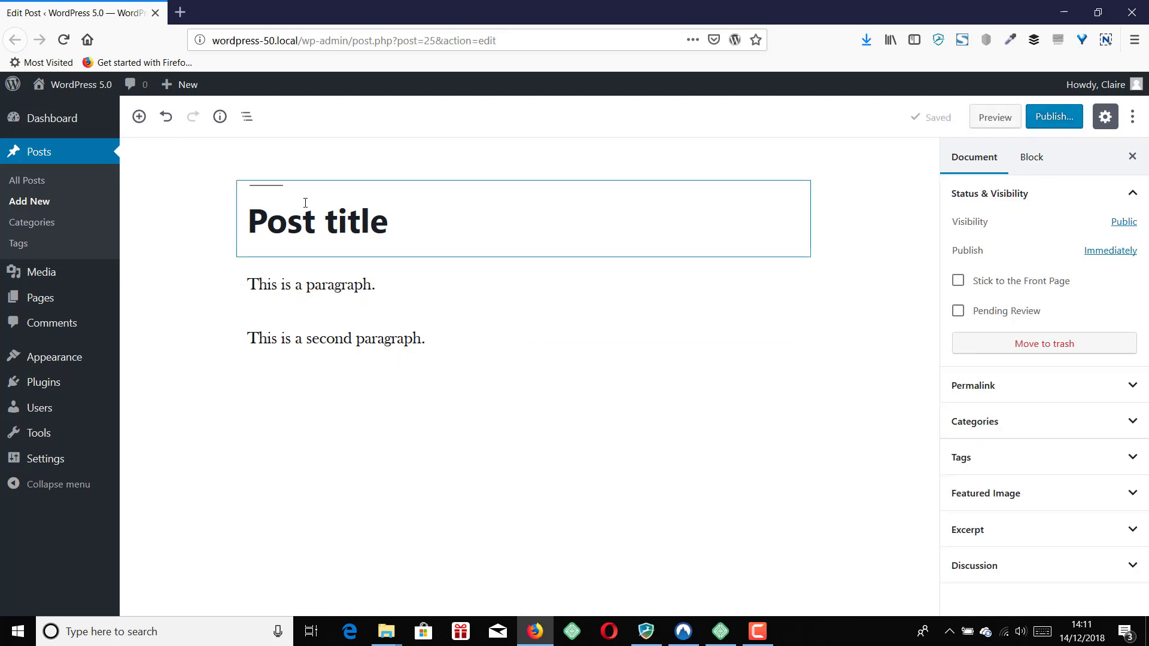
# - Check the post's content structure statistics and its block navigation list
pyautogui.click(220, 118)
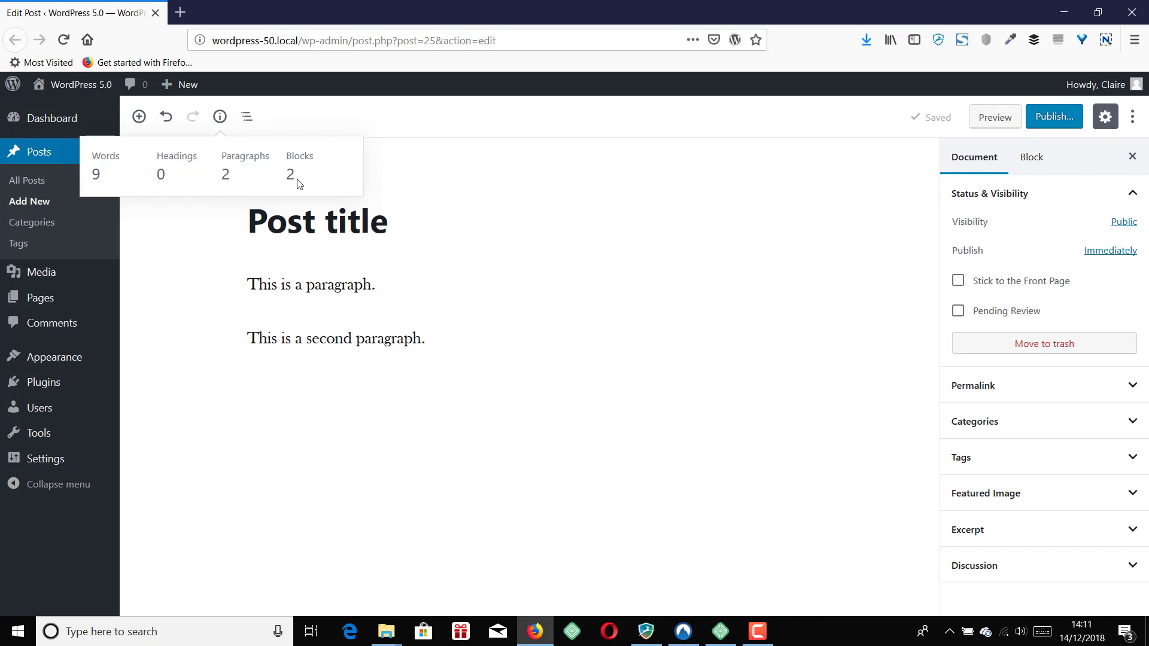
pyautogui.click(246, 116)
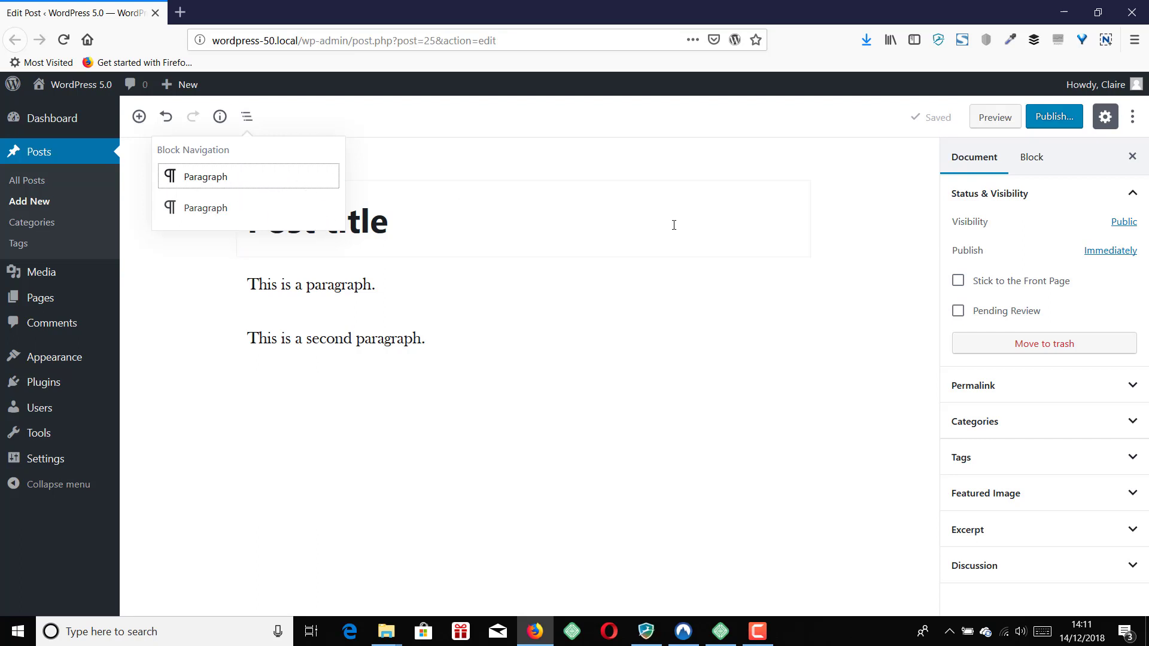
pyautogui.click(905, 188)
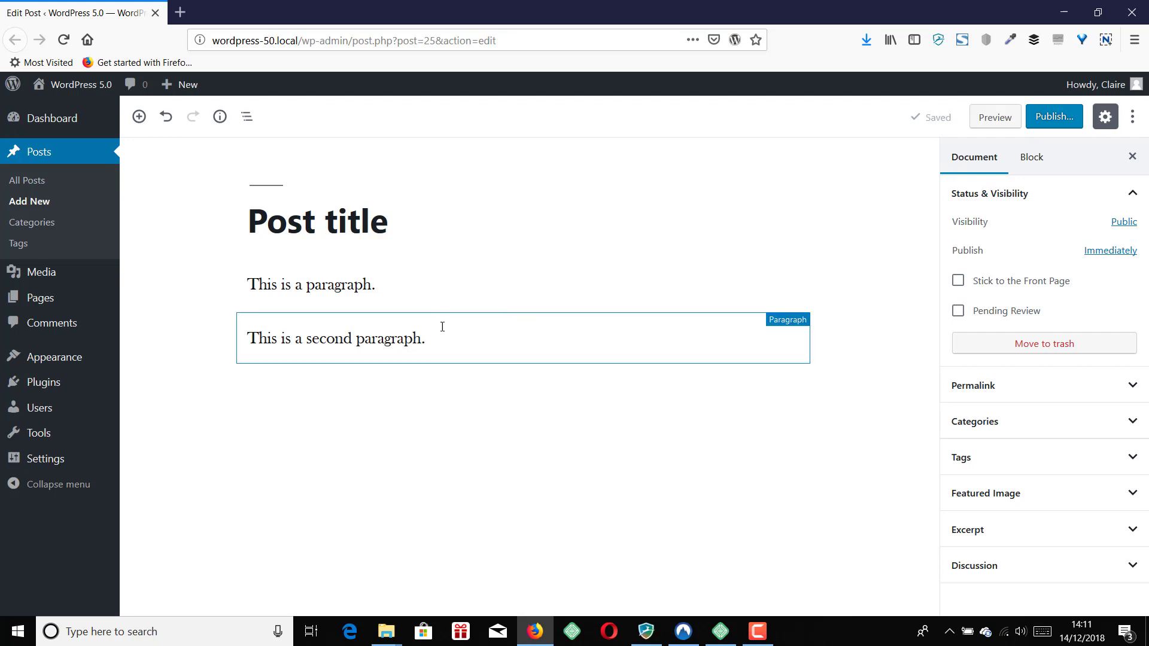
# - Centre the first paragraph and make all of its text bold
pyautogui.click(380, 284)
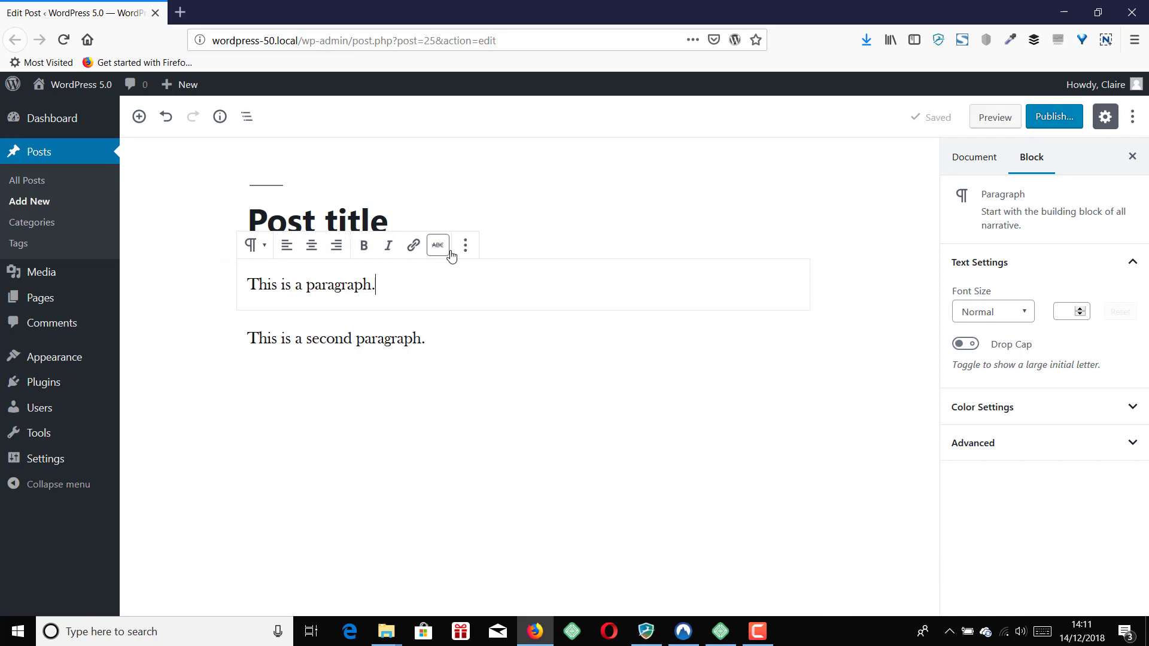
pyautogui.click(311, 249)
pyautogui.moveTo(599, 285); pyautogui.dragTo(459, 290)
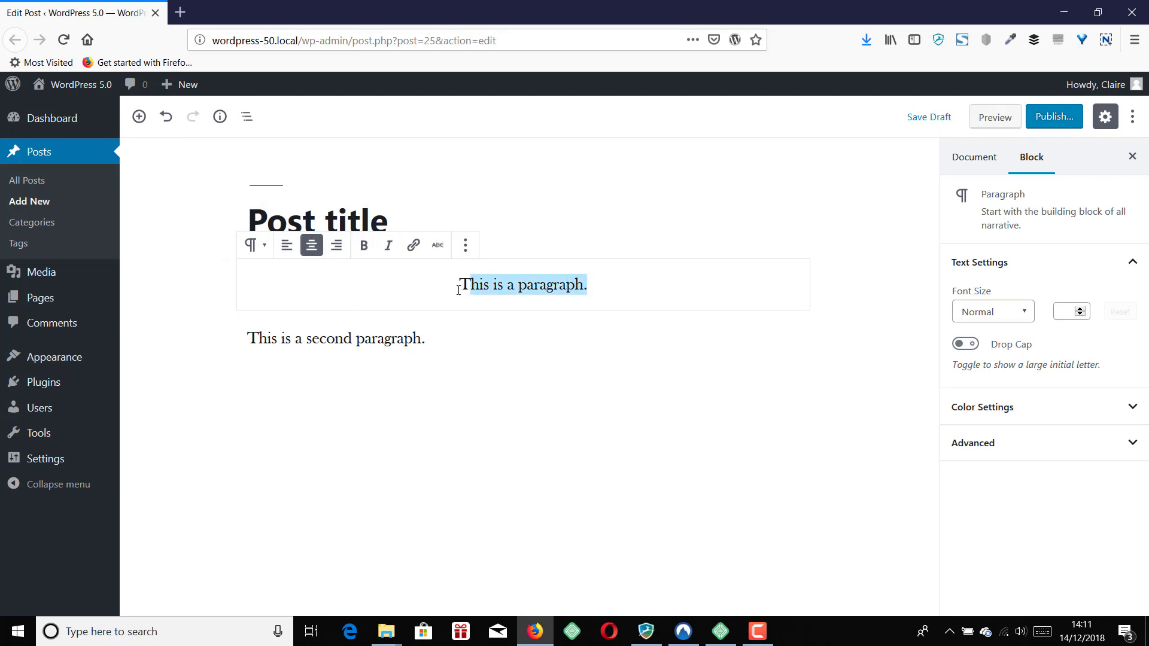
pyautogui.click(364, 246)
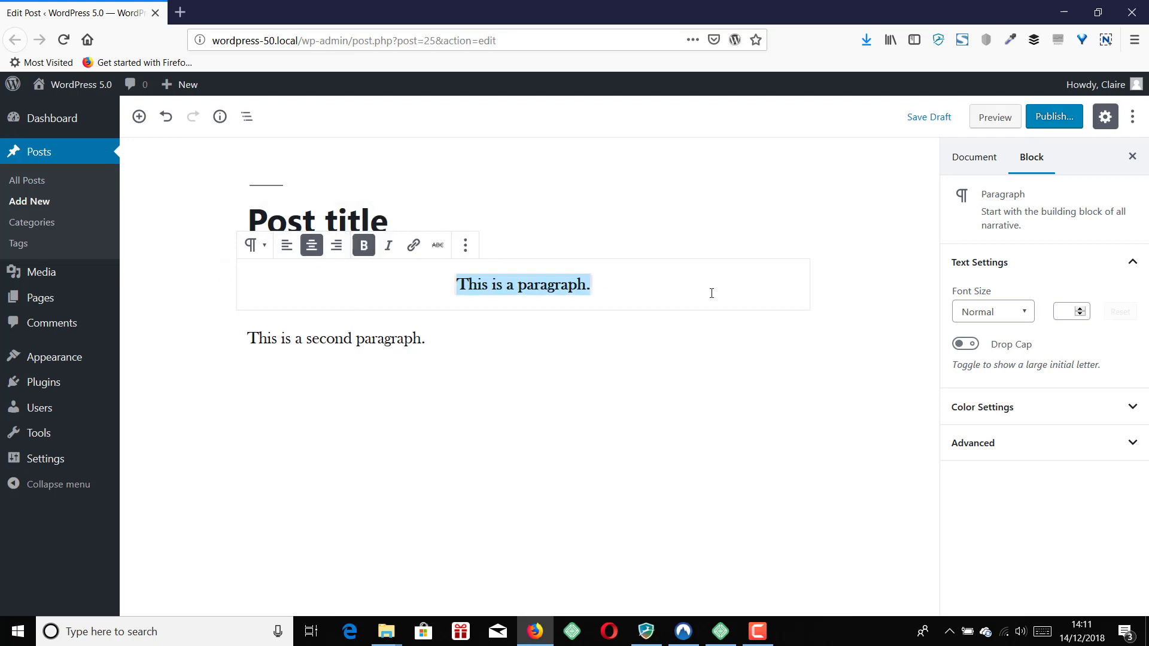
# - Set the first paragraph's font size to Large
pyautogui.click(996, 313)
pyautogui.click(995, 431)
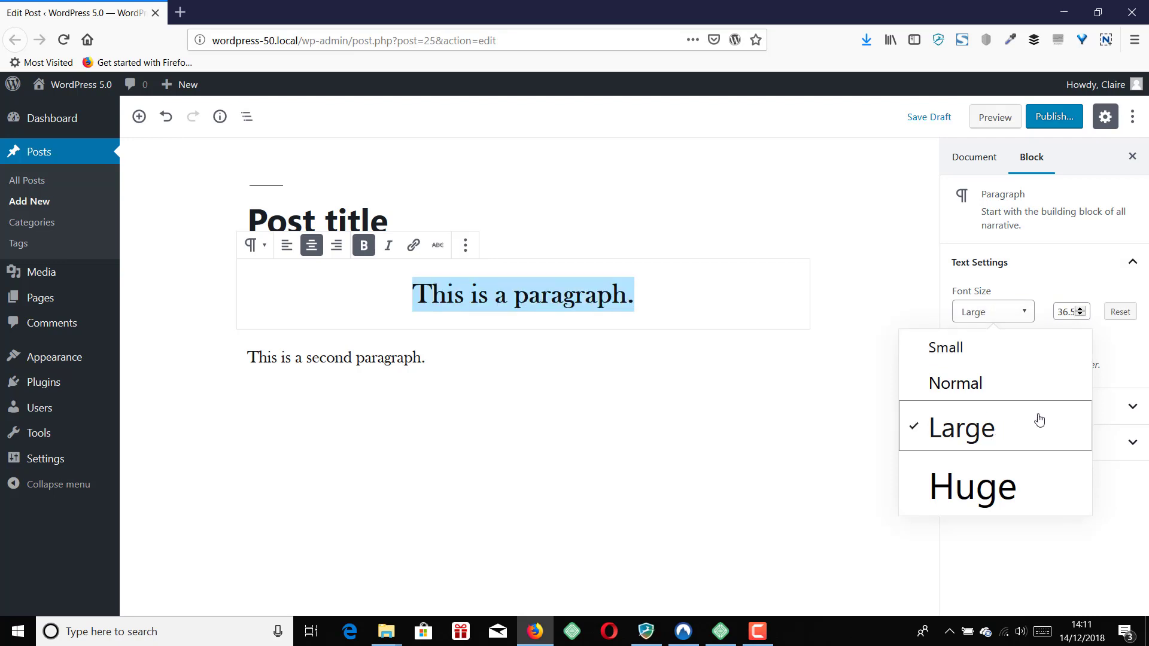
pyautogui.click(1125, 351)
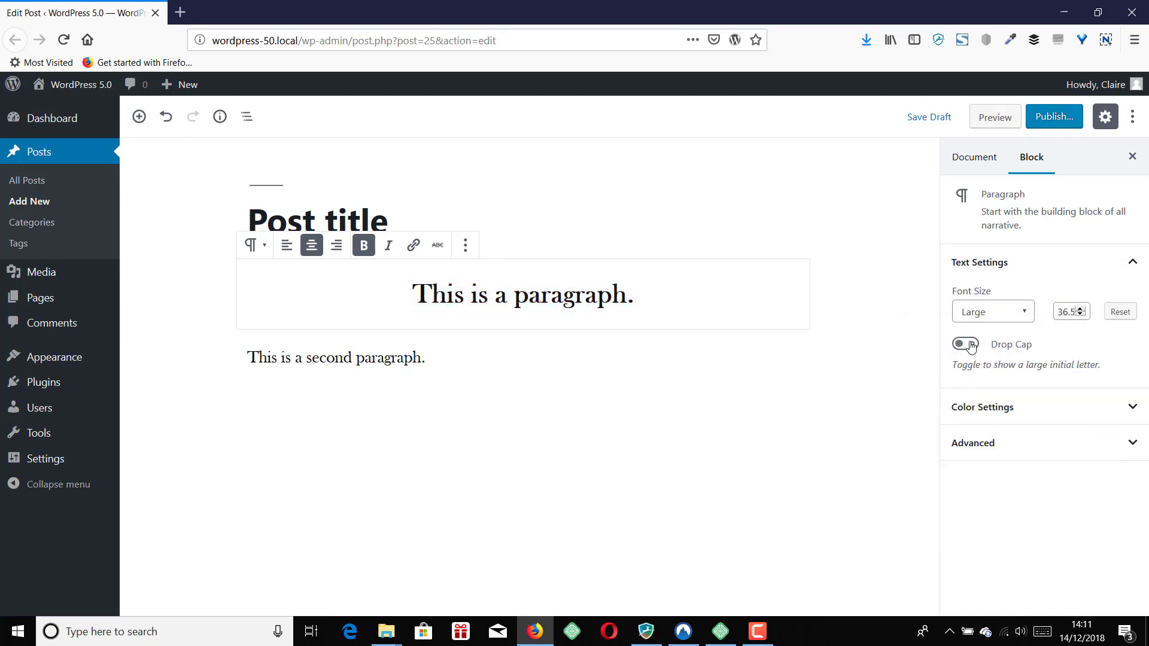
# - Try a drop cap on the first paragraph, turn it off again, and view the block's color settings
pyautogui.click(970, 346)
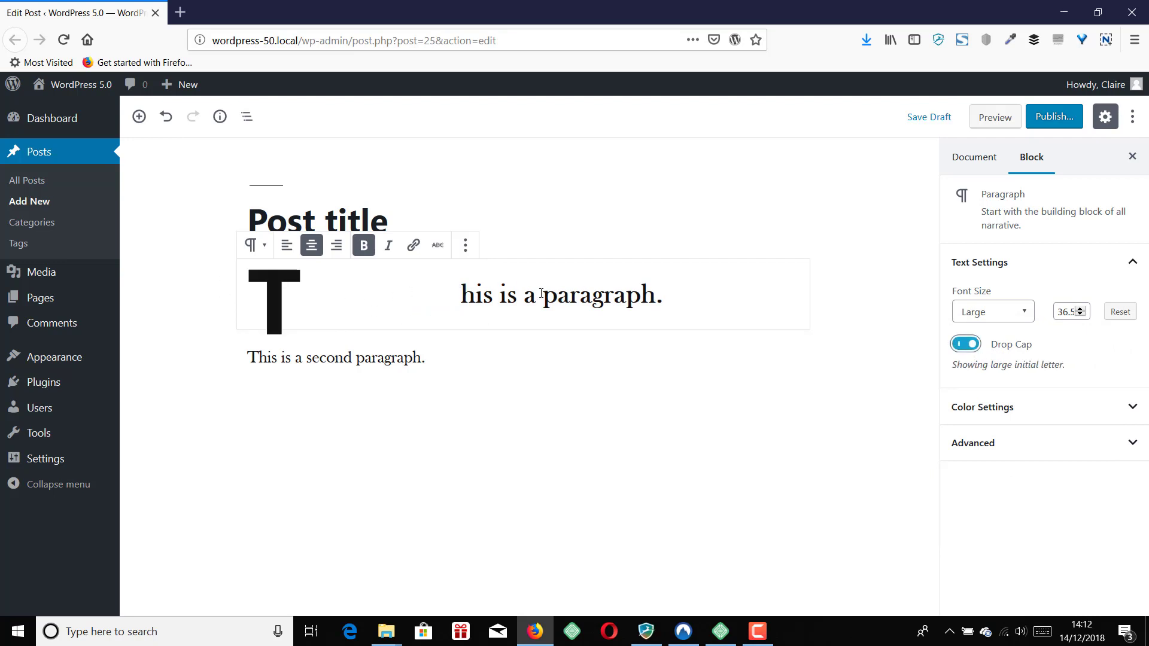
pyautogui.click(965, 344)
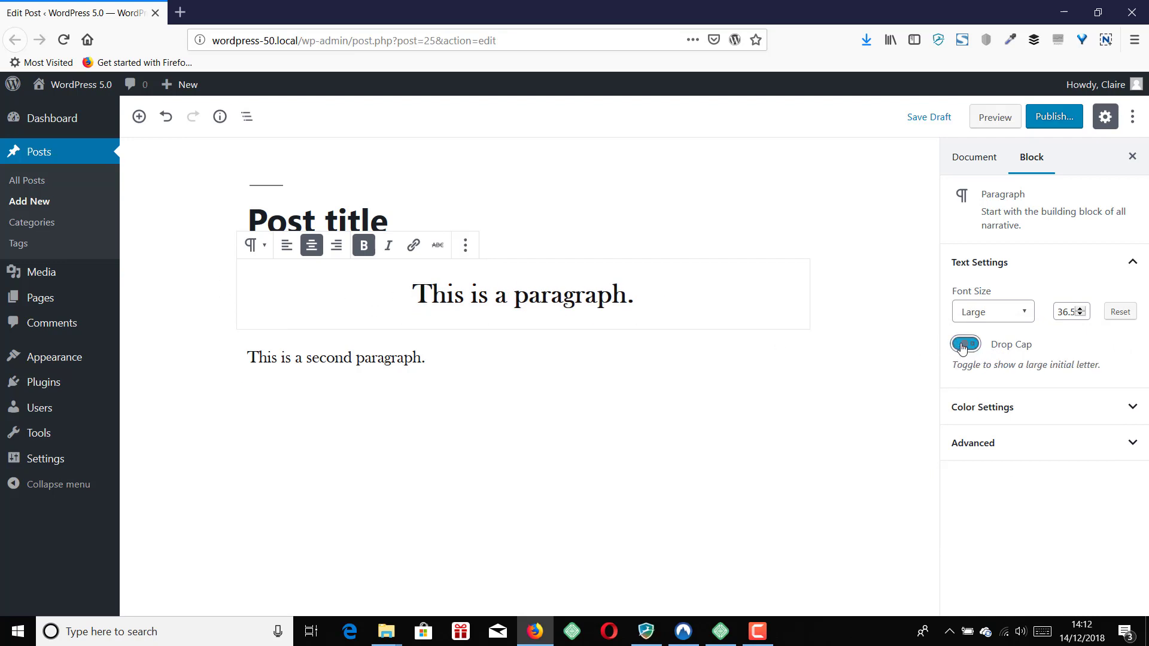
pyautogui.click(998, 414)
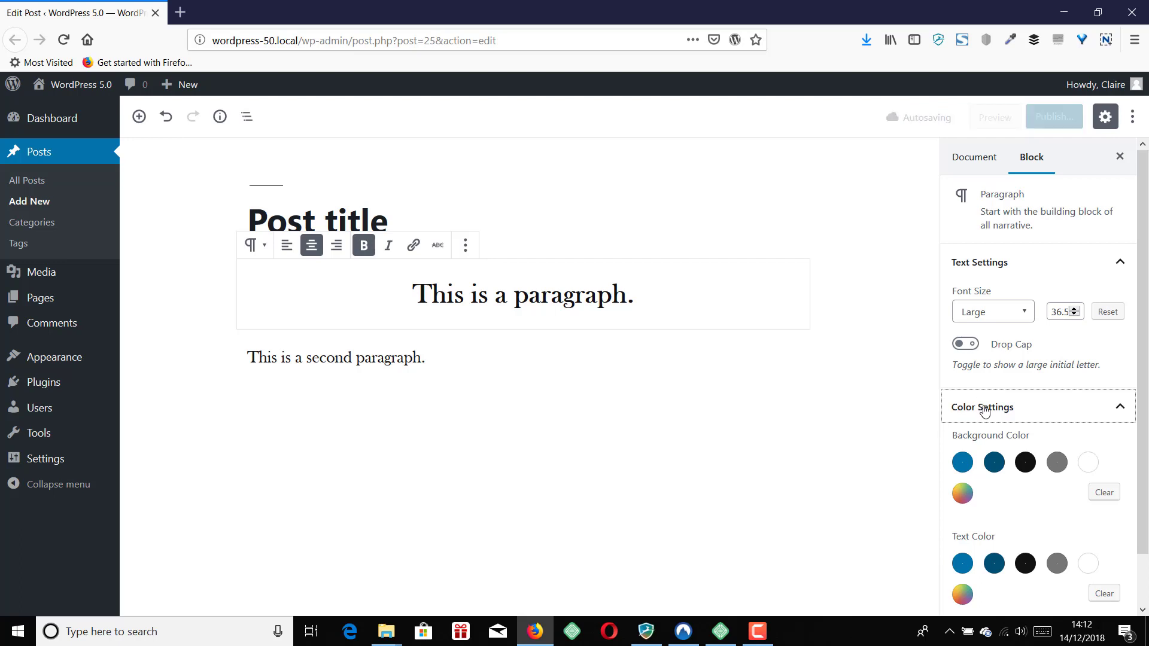
pyautogui.click(981, 408)
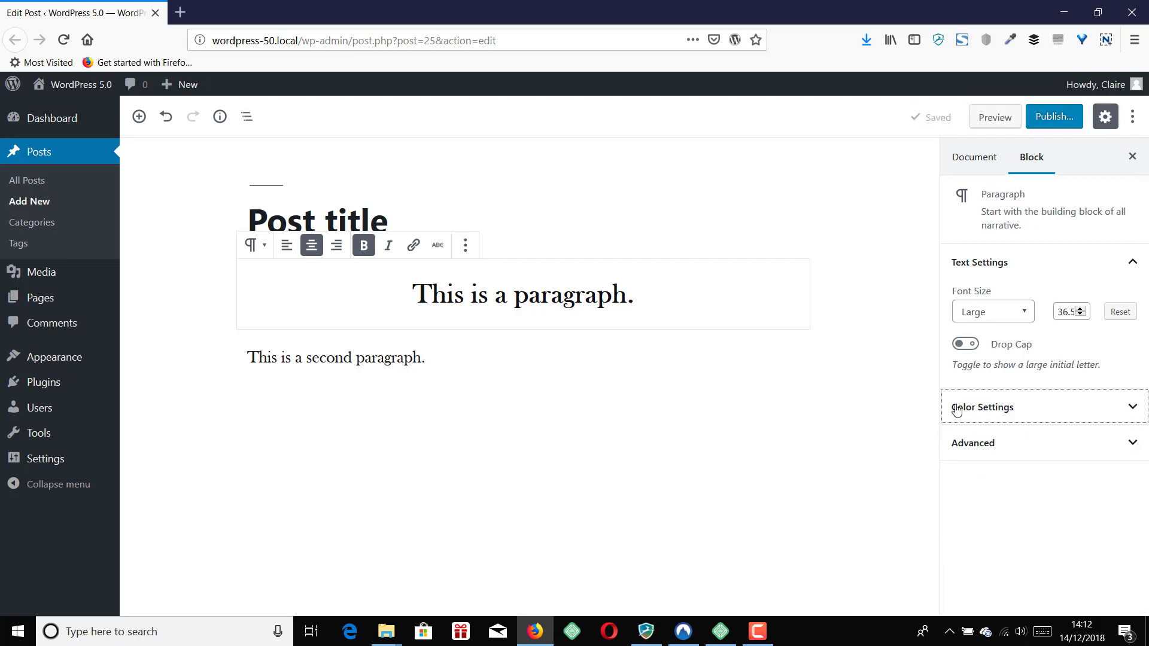
# - Add an Image block below the second paragraph
pyautogui.click(467, 359)
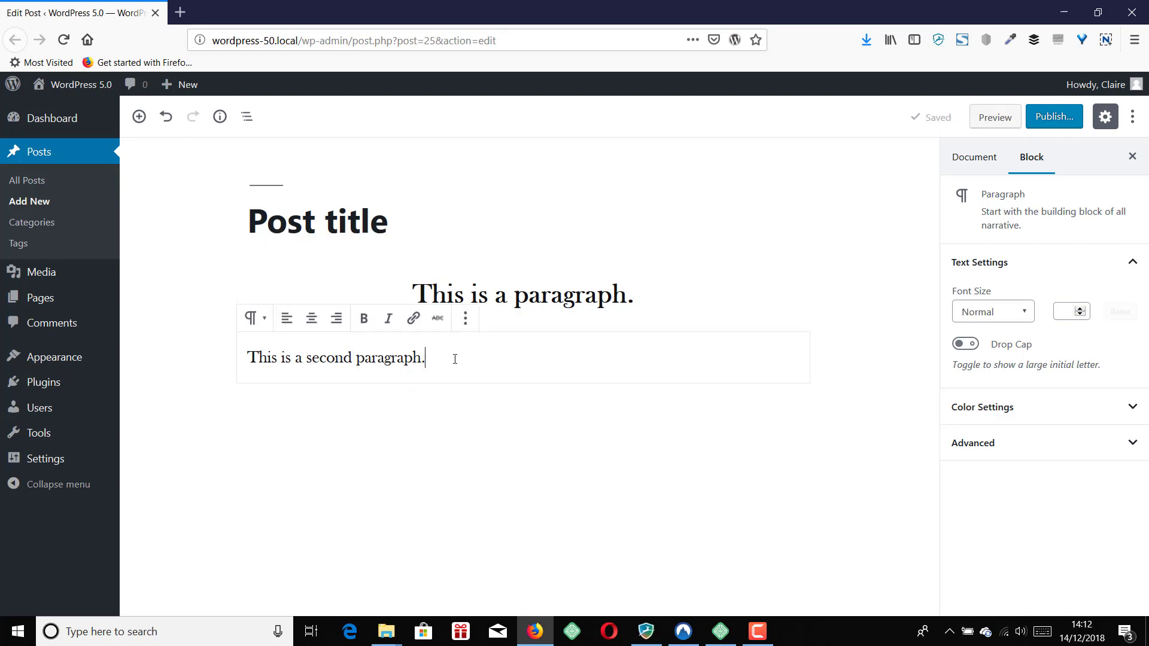
pyautogui.press('Return')
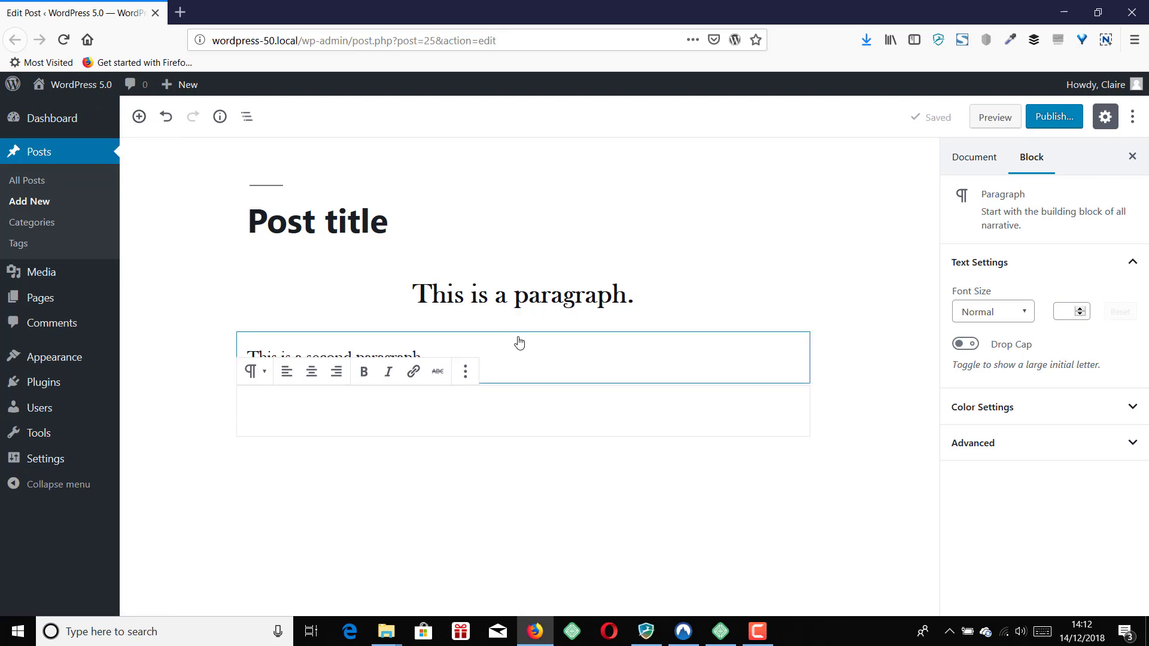
pyautogui.moveTo(525, 332)
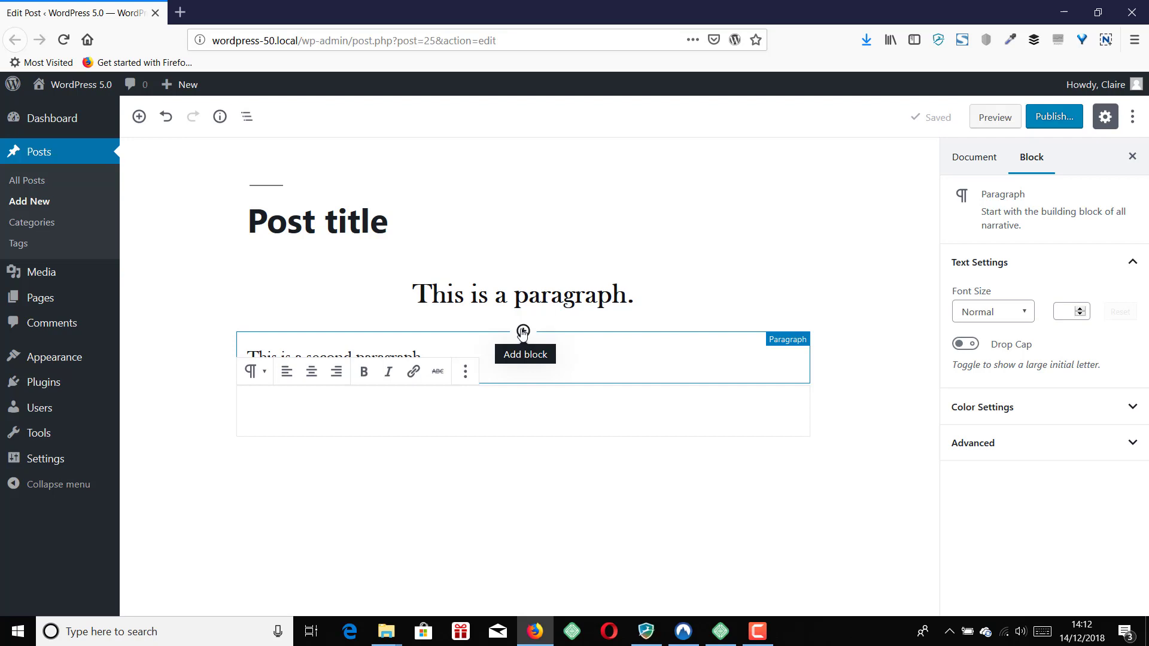
pyautogui.click(134, 120)
pyautogui.click(267, 258)
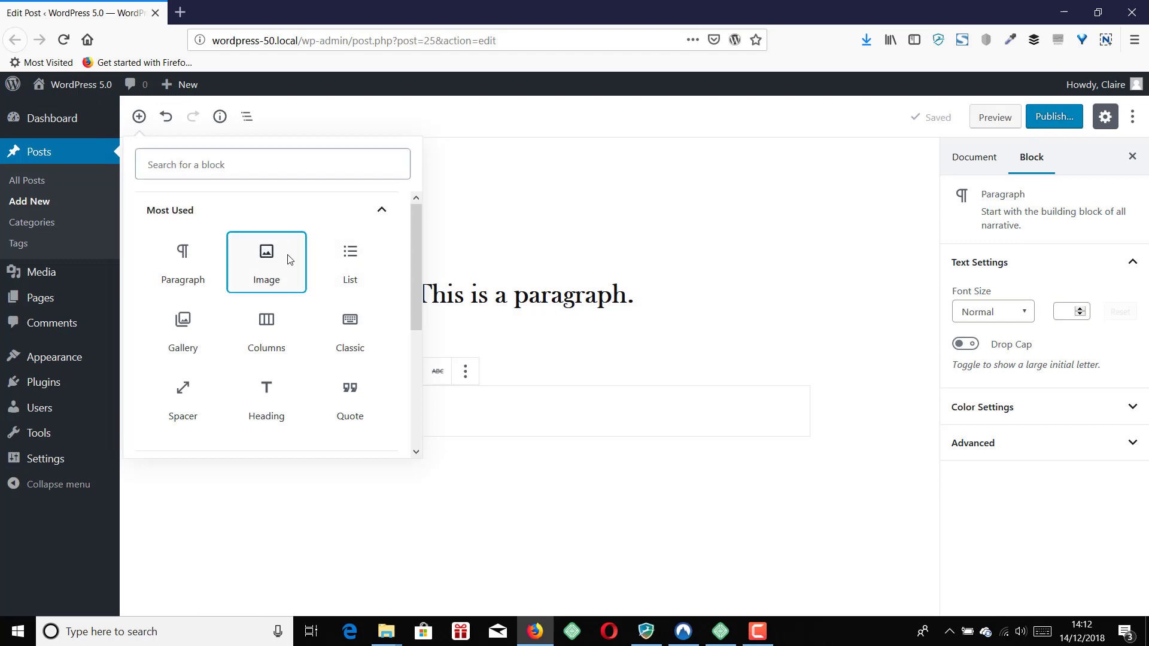
pyautogui.scroll(-1, 641, 538)
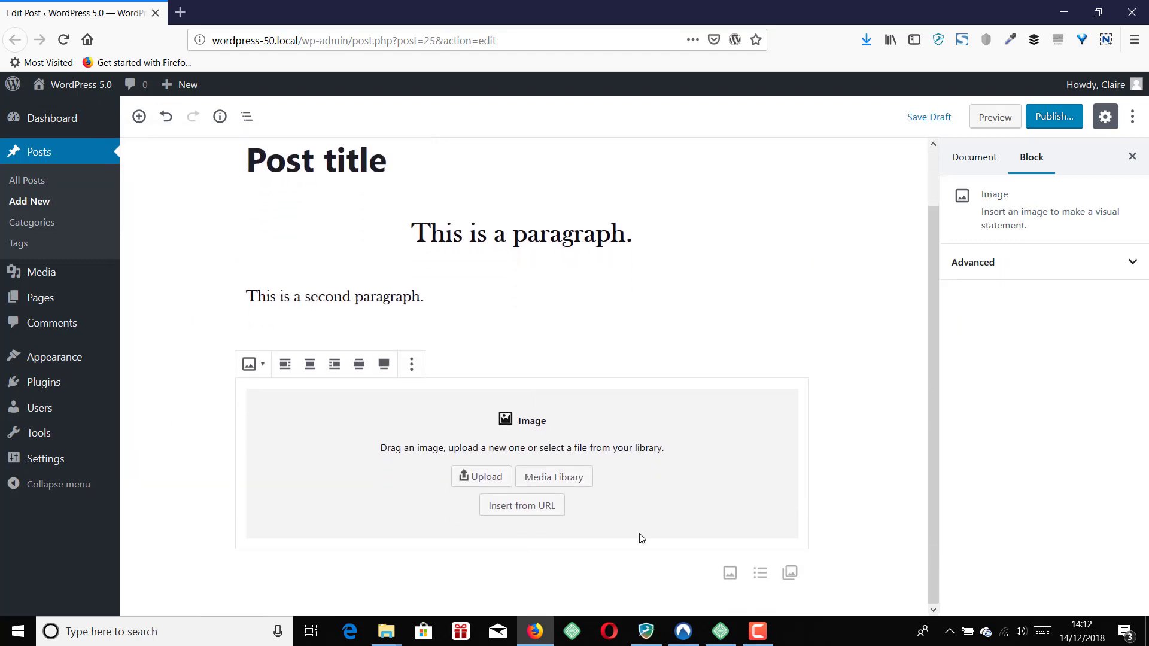
# - Upload camellia.jpg from the Post images folder into the Image block
pyautogui.click(464, 478)
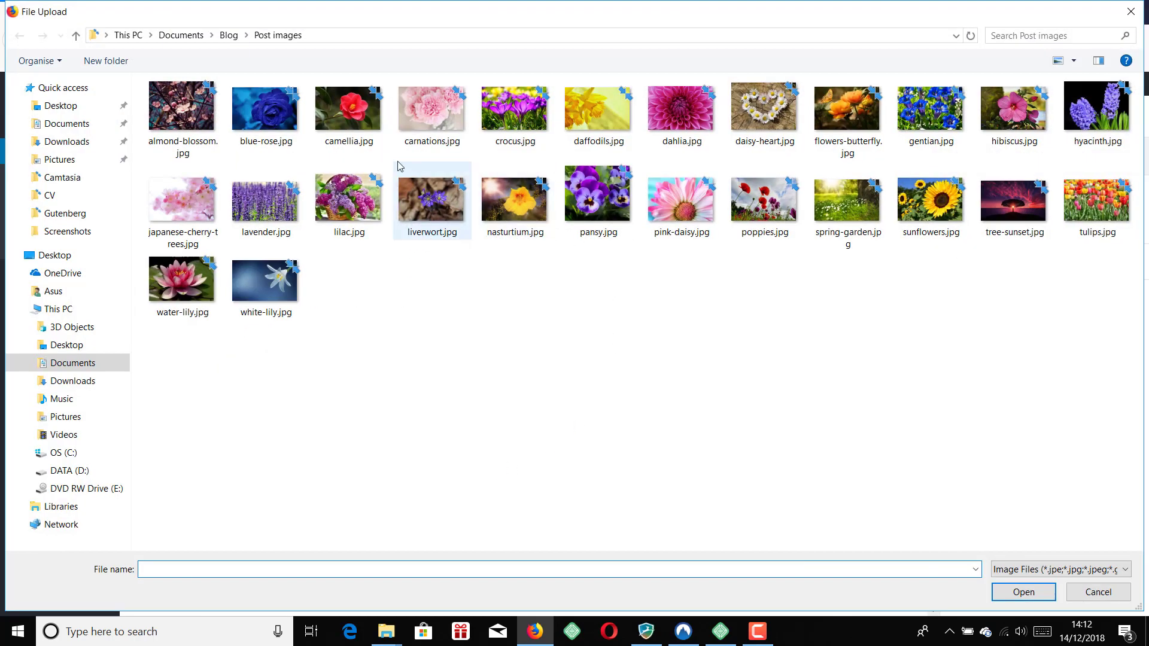
pyautogui.click(349, 127)
pyautogui.click(1019, 590)
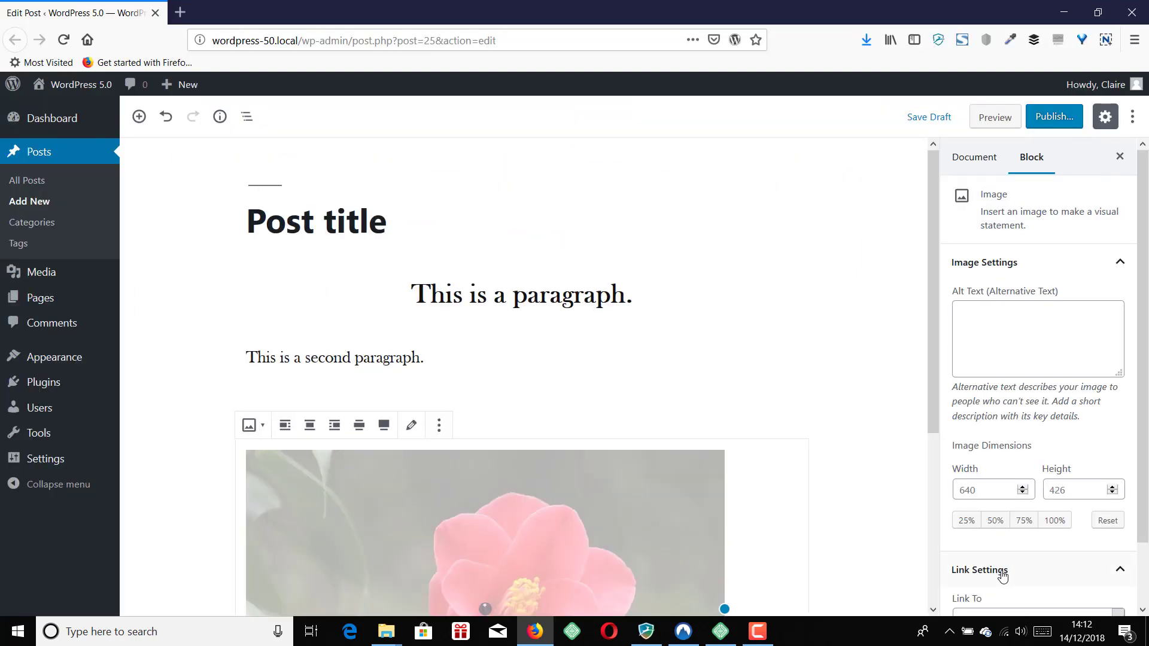
pyautogui.scroll(-3, 817, 504)
pyautogui.scroll(-1, 819, 507)
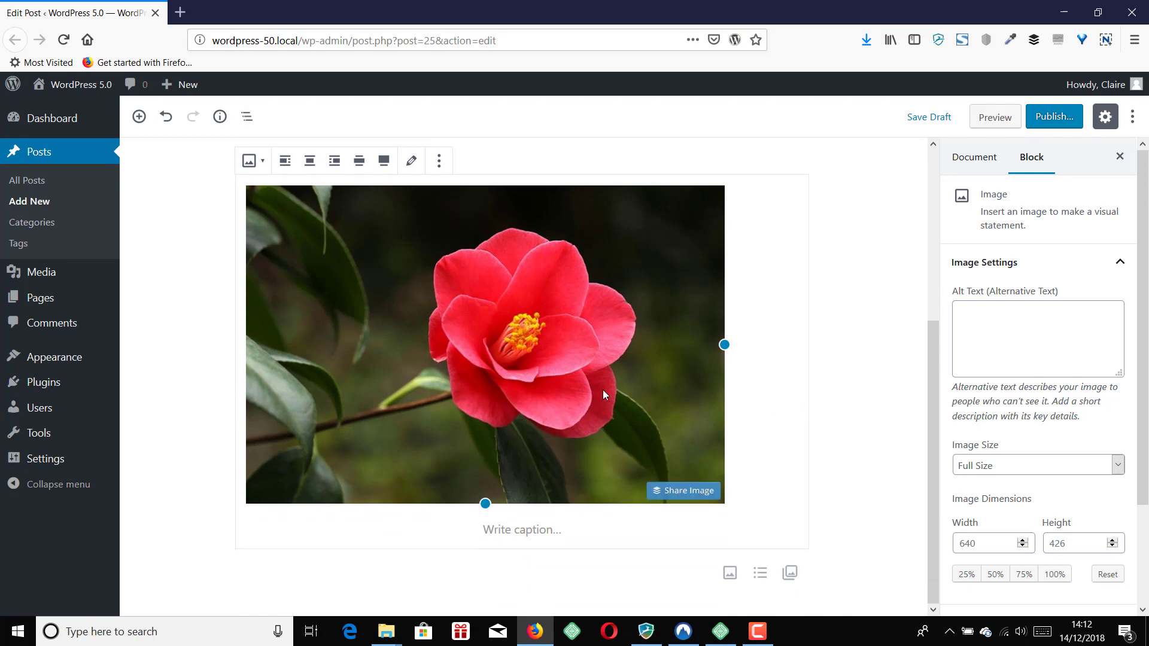
# - Set the uploaded image's alternative text to "camellia"
pyautogui.moveTo(638, 386)
pyautogui.click(1010, 317)
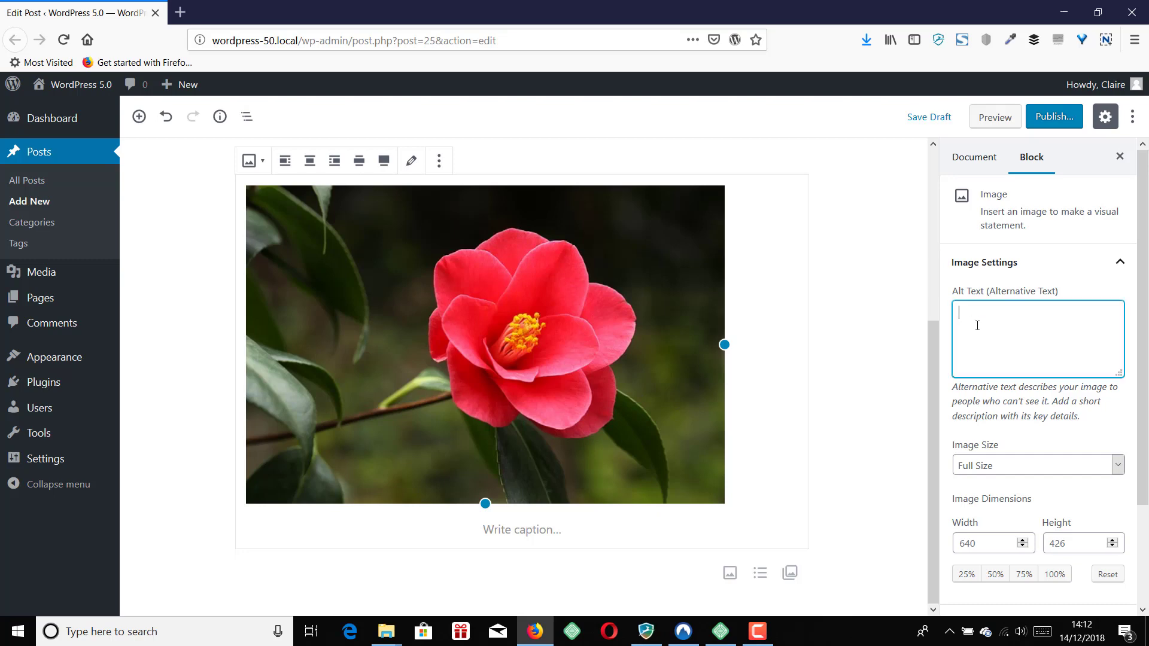
pyautogui.write('camellia')
# - Try the Medium size on the camellia image, reset its dimensions, and return it to Full Size
pyautogui.click(1000, 468)
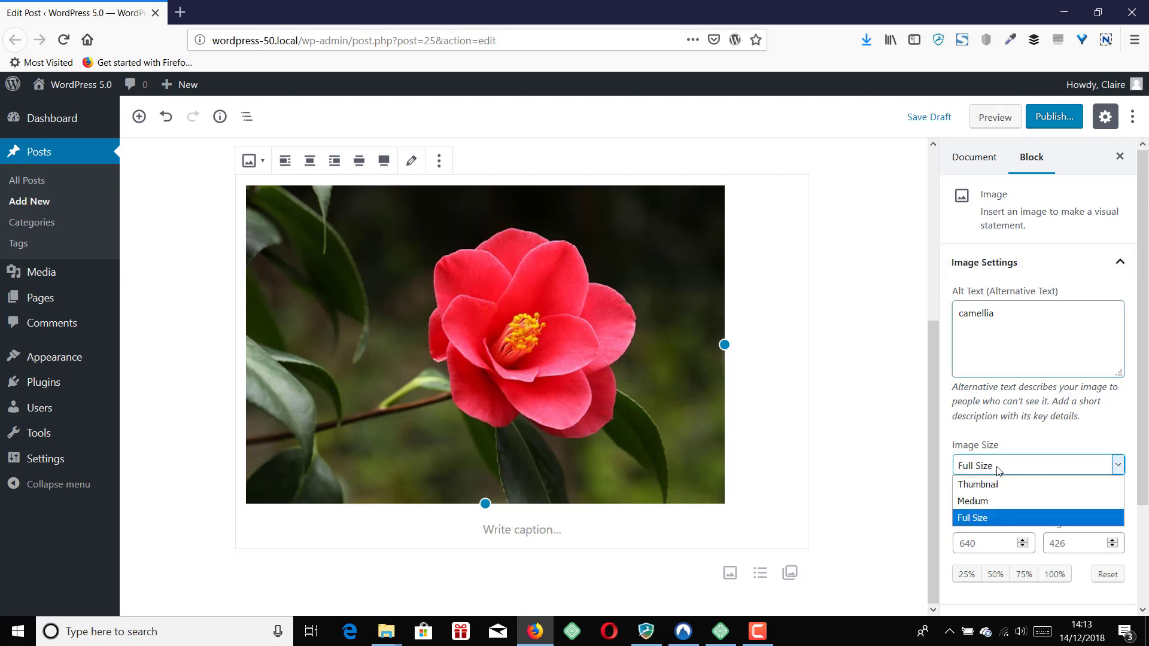
pyautogui.click(995, 503)
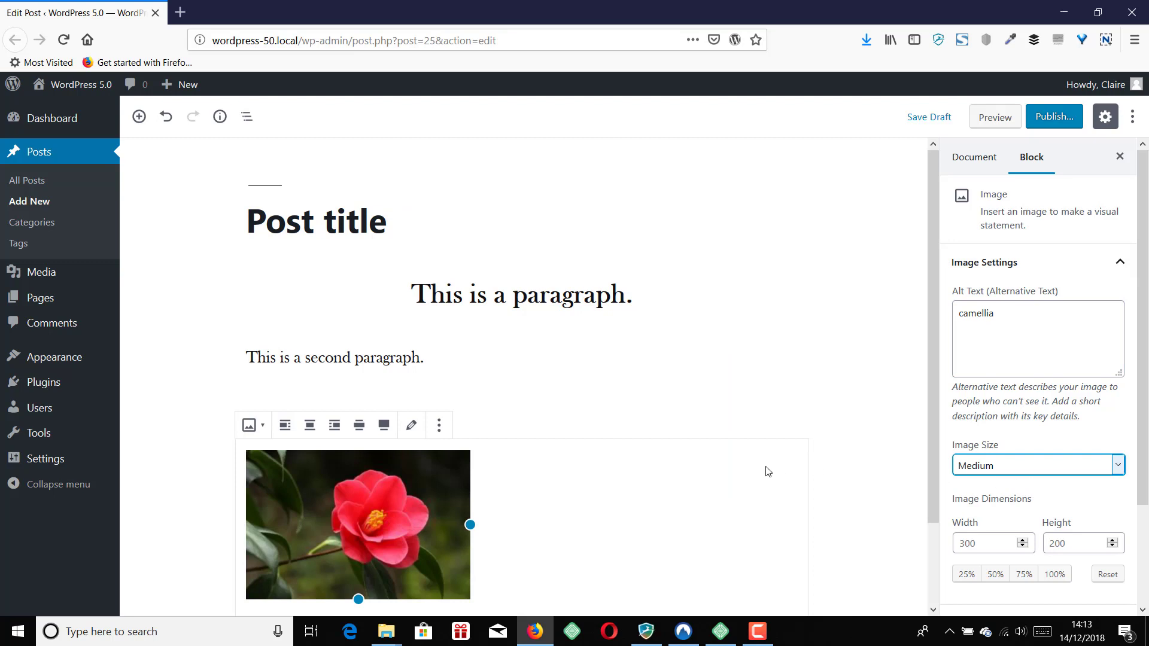
pyautogui.scroll(-3, 766, 472)
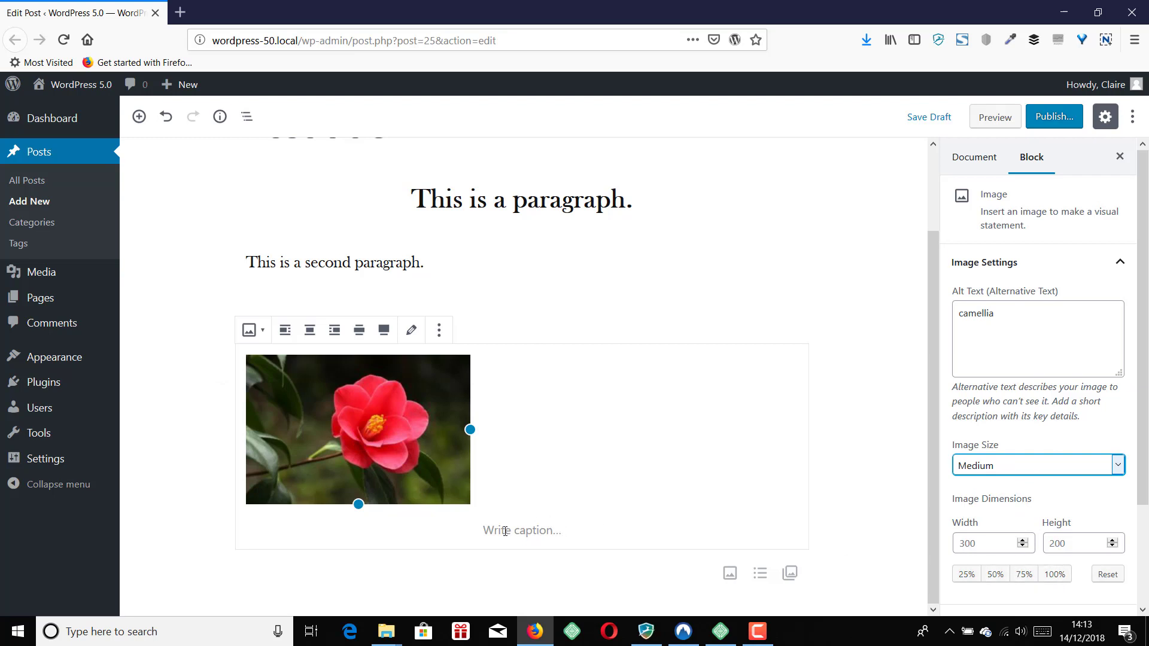
pyautogui.click(1107, 576)
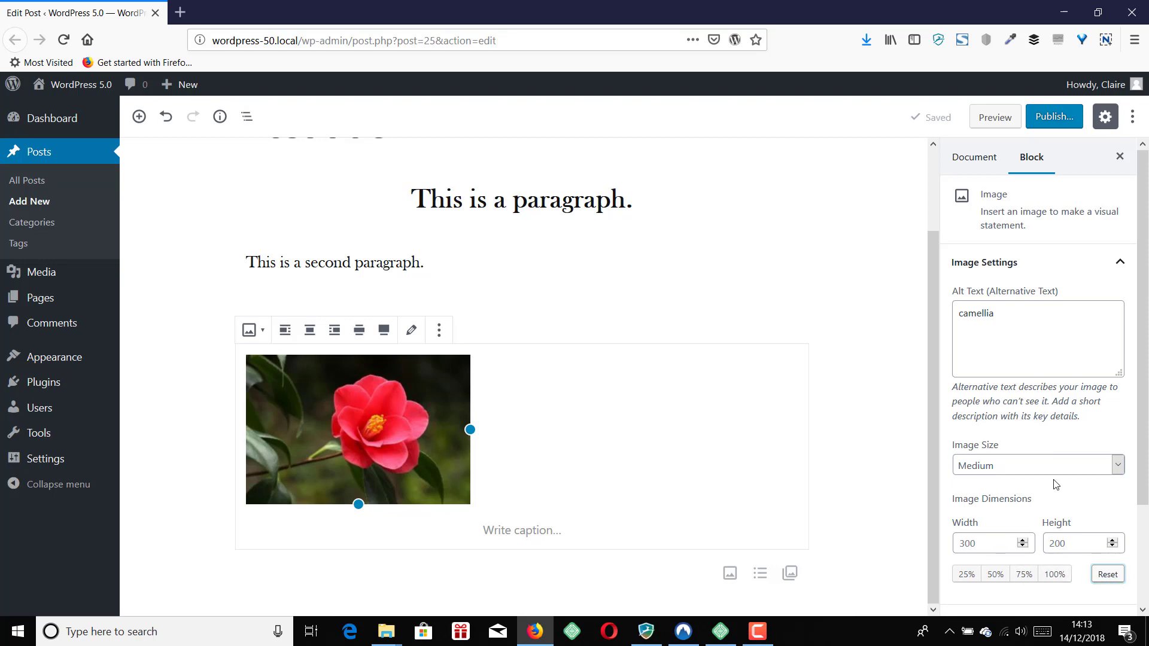
pyautogui.click(1041, 465)
pyautogui.click(1025, 518)
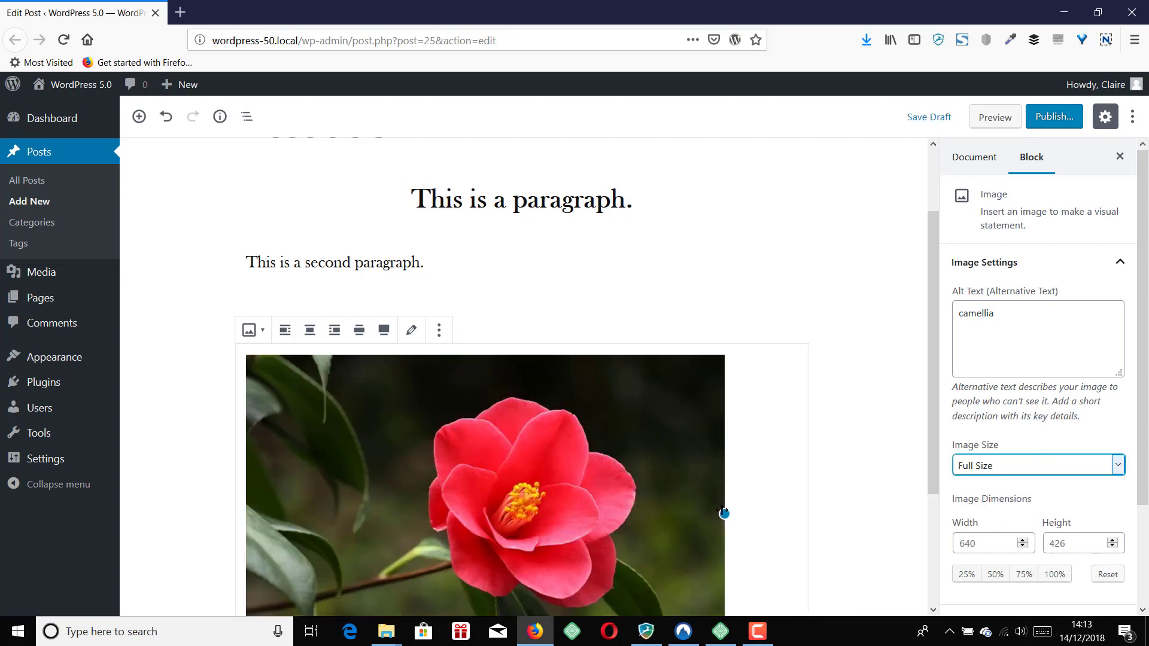
# - Add the caption "Camellia flower" below the image
pyautogui.scroll(-3, 737, 513)
pyautogui.click(521, 536)
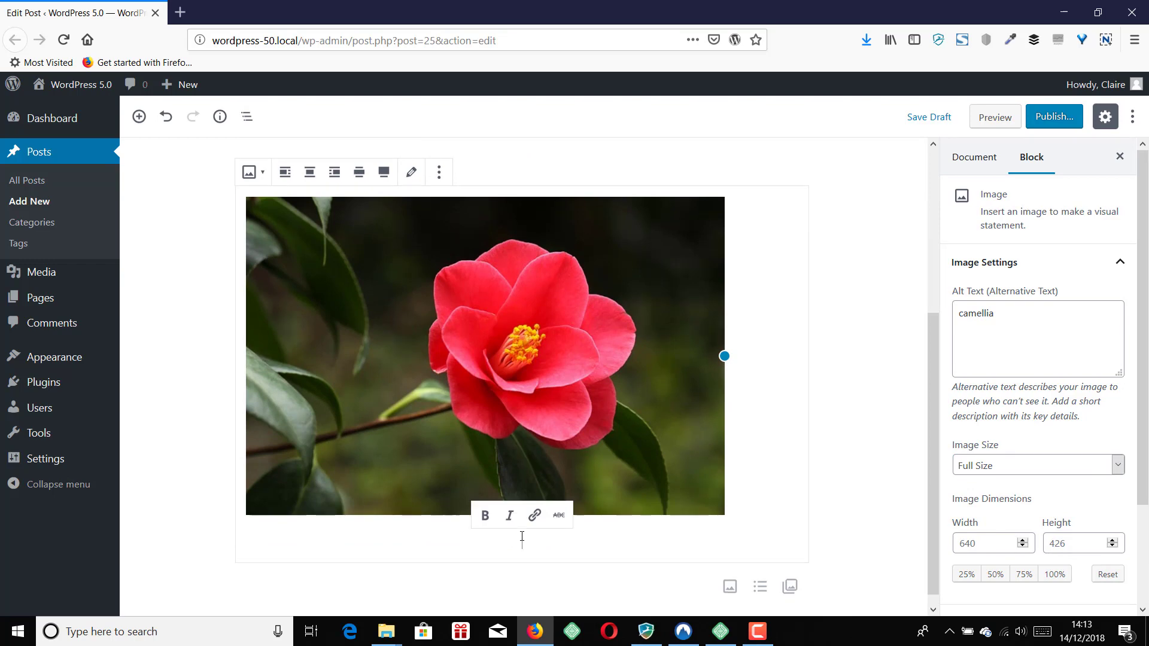
pyautogui.write('Cam')
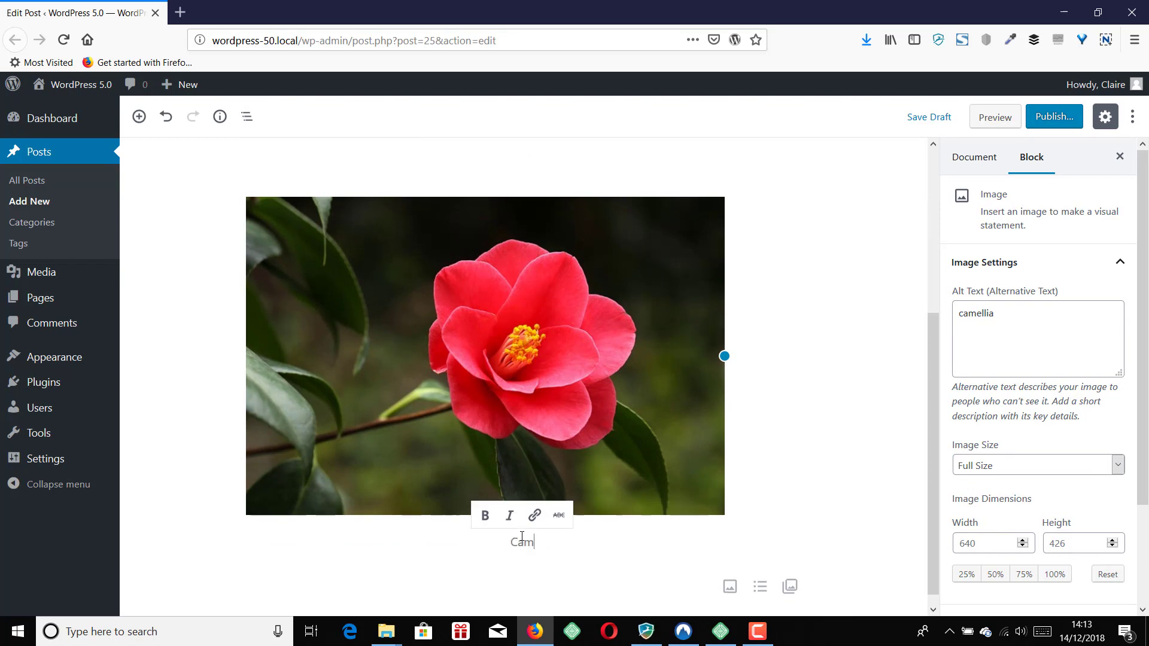
pyautogui.write('ellia flower')
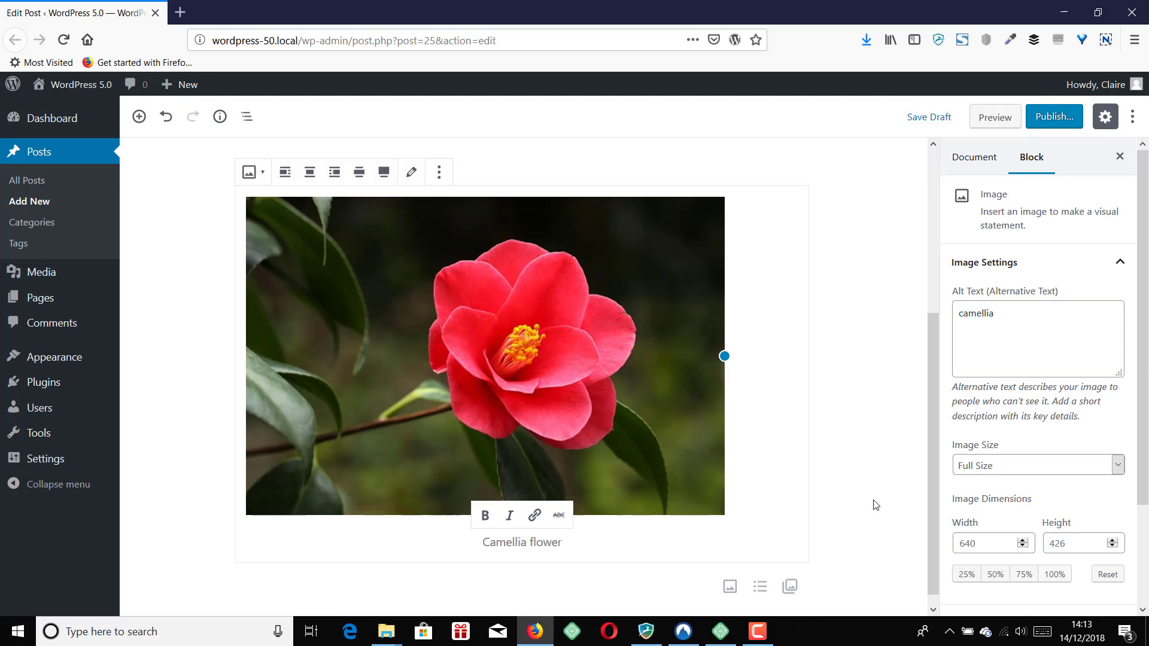
# - Shrink the camellia image to about 326 by 217 pixels and align it right
pyautogui.scroll(-1, 875, 505)
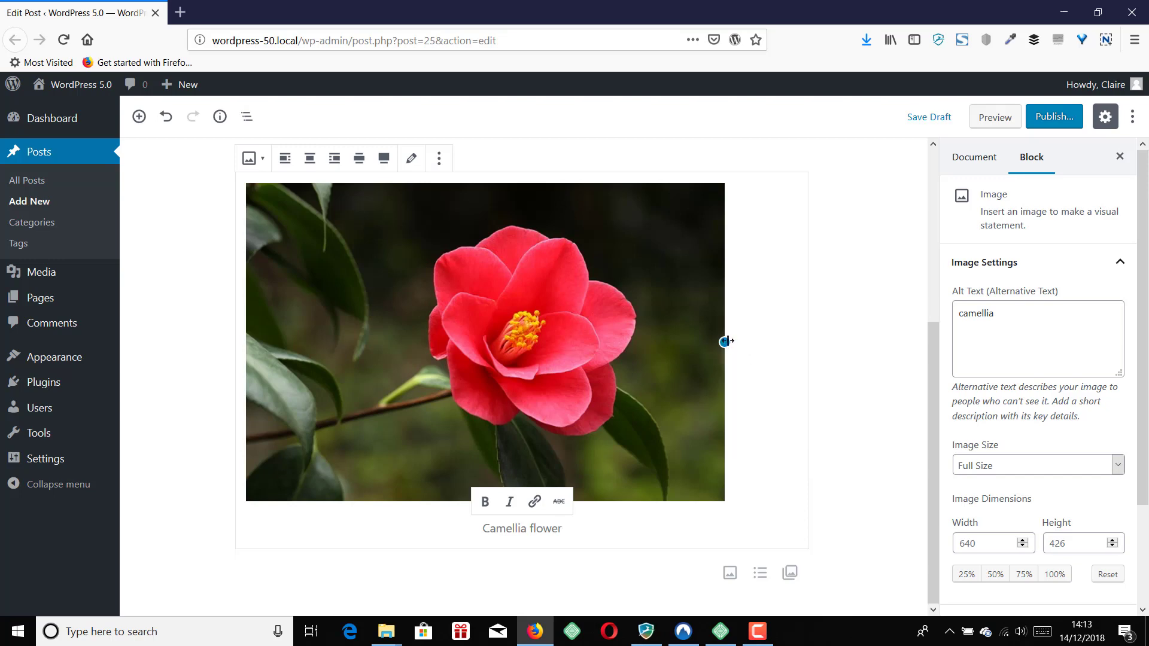
pyautogui.moveTo(726, 341); pyautogui.dragTo(490, 384)
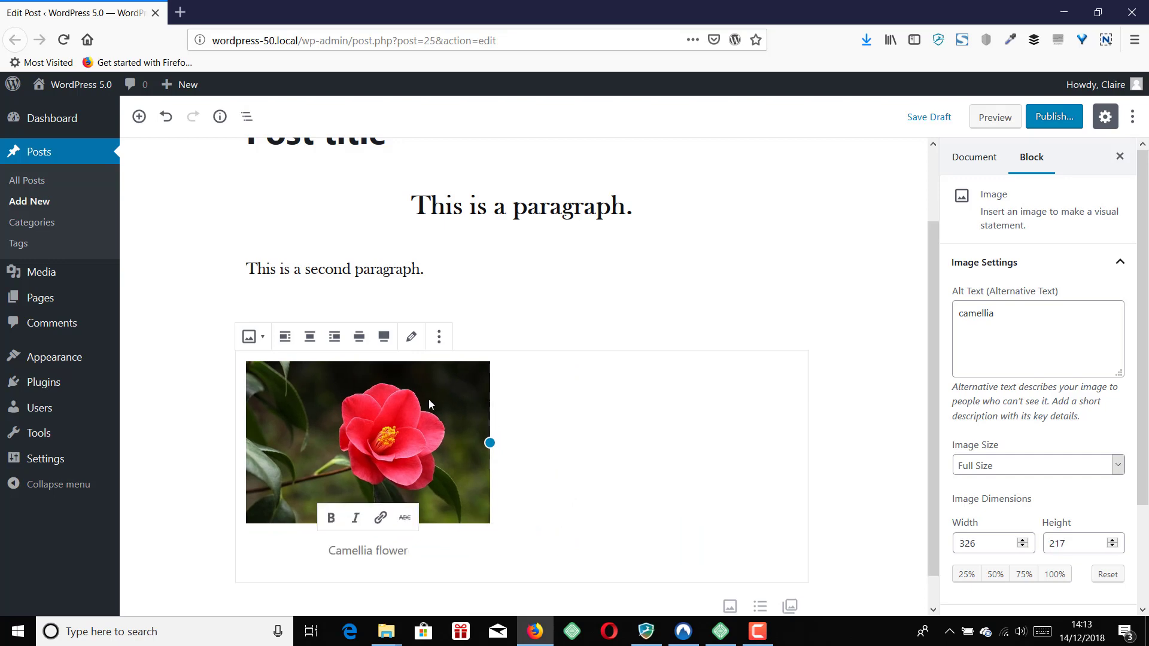
pyautogui.click(331, 341)
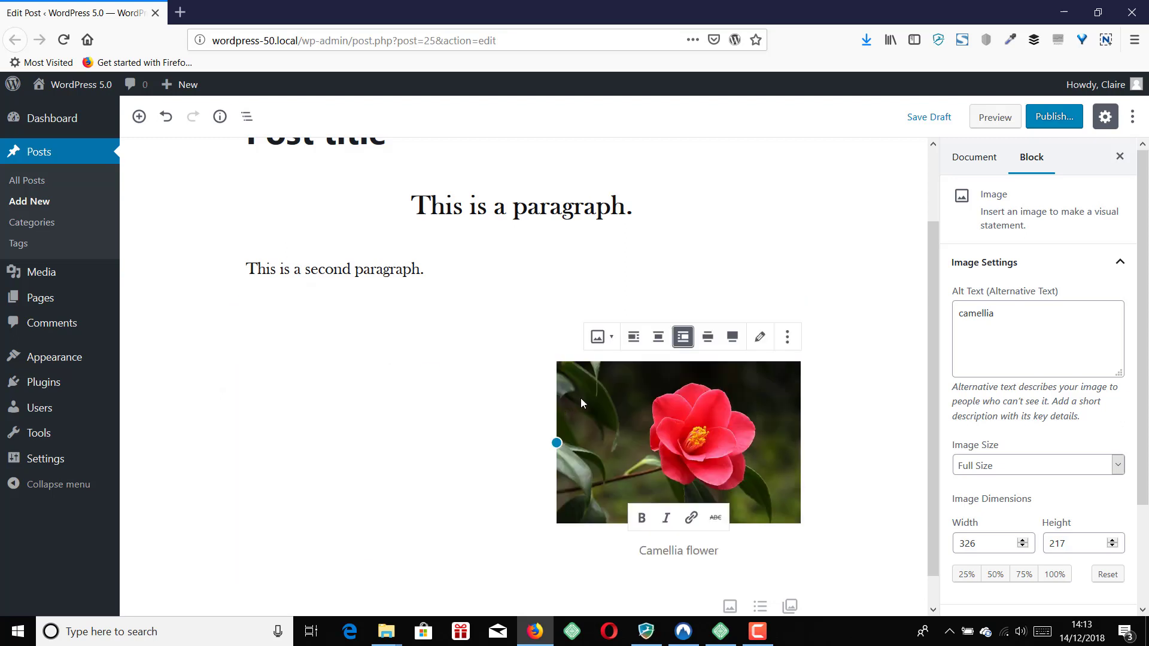
# - Start a new block beside the right-aligned image and make it a List block using the slash command
pyautogui.scroll(-1, 685, 416)
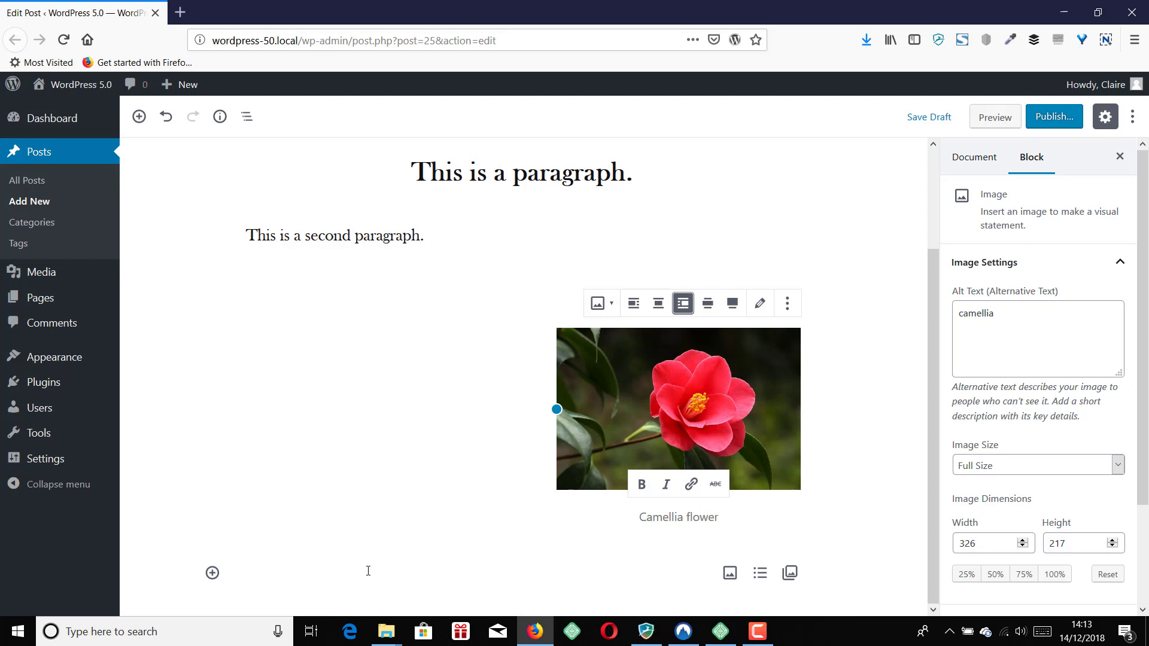
pyautogui.click(306, 576)
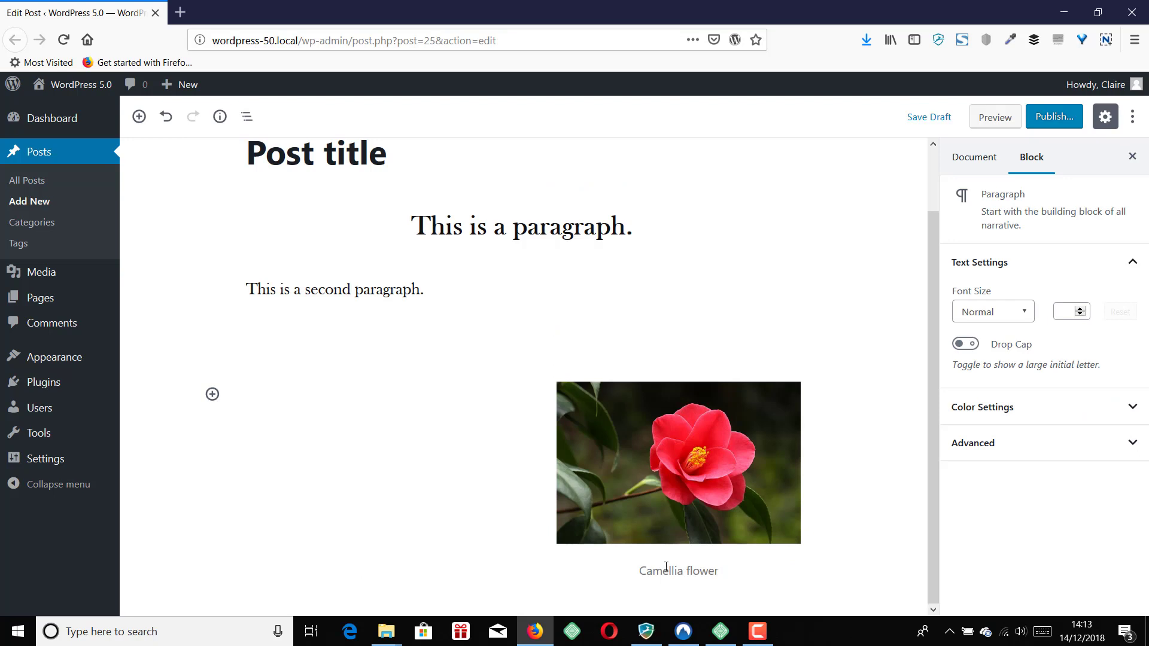
pyautogui.scroll(2, 689, 581)
pyautogui.scroll(-2, 695, 591)
pyautogui.click(287, 590)
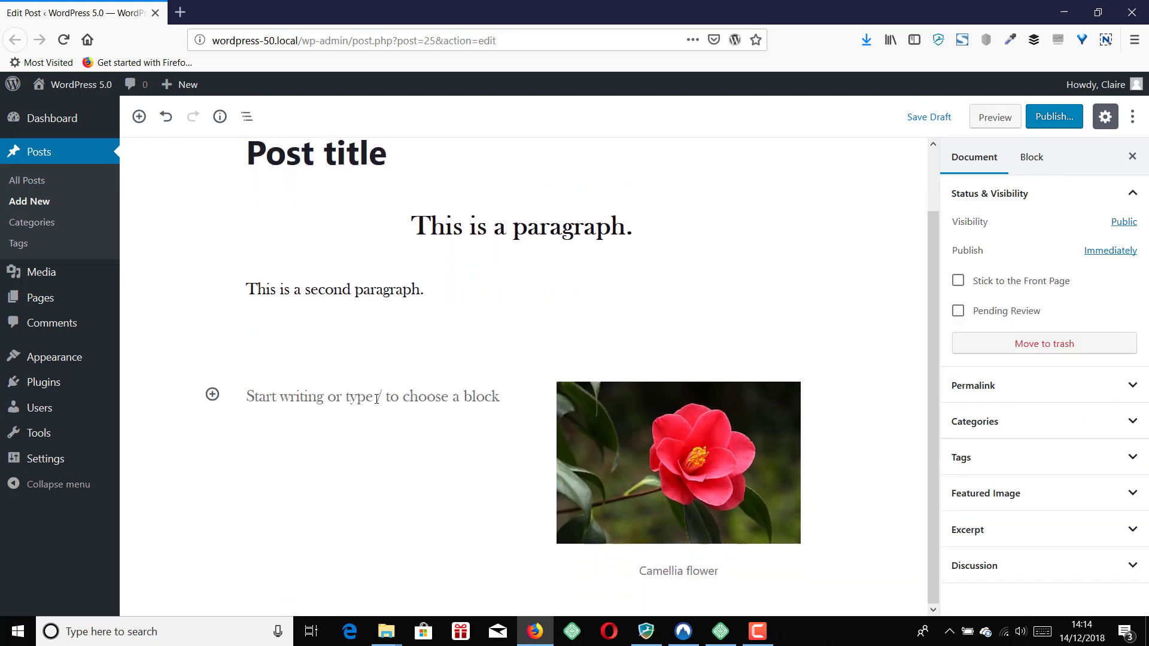
pyautogui.click(346, 397)
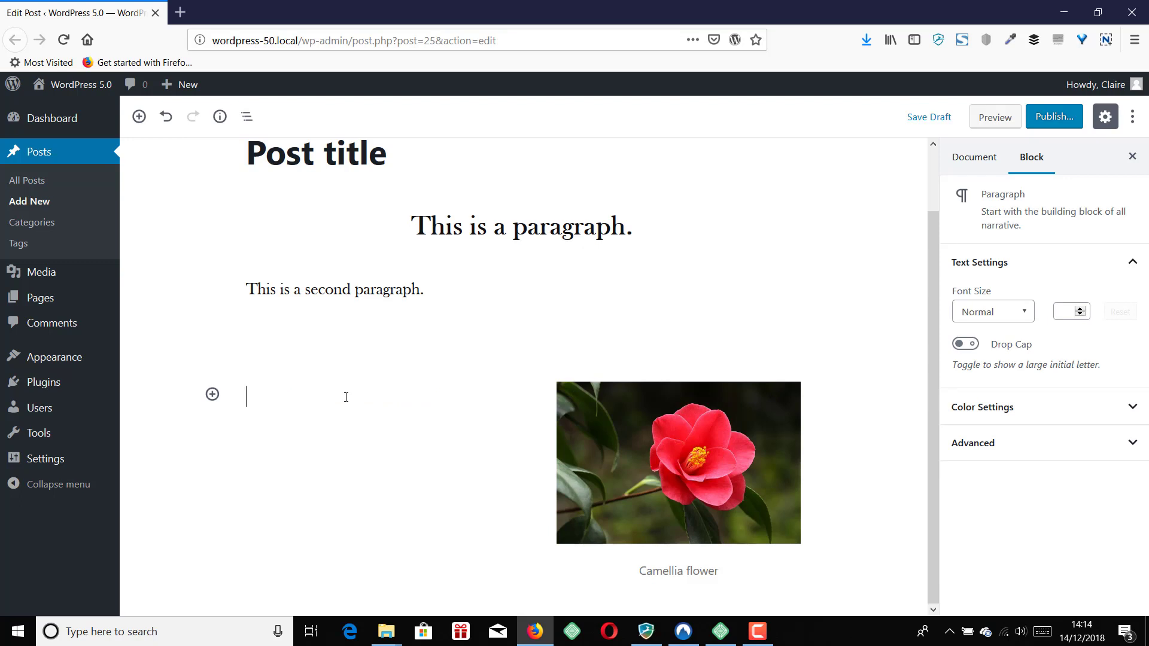
pyautogui.write('/')
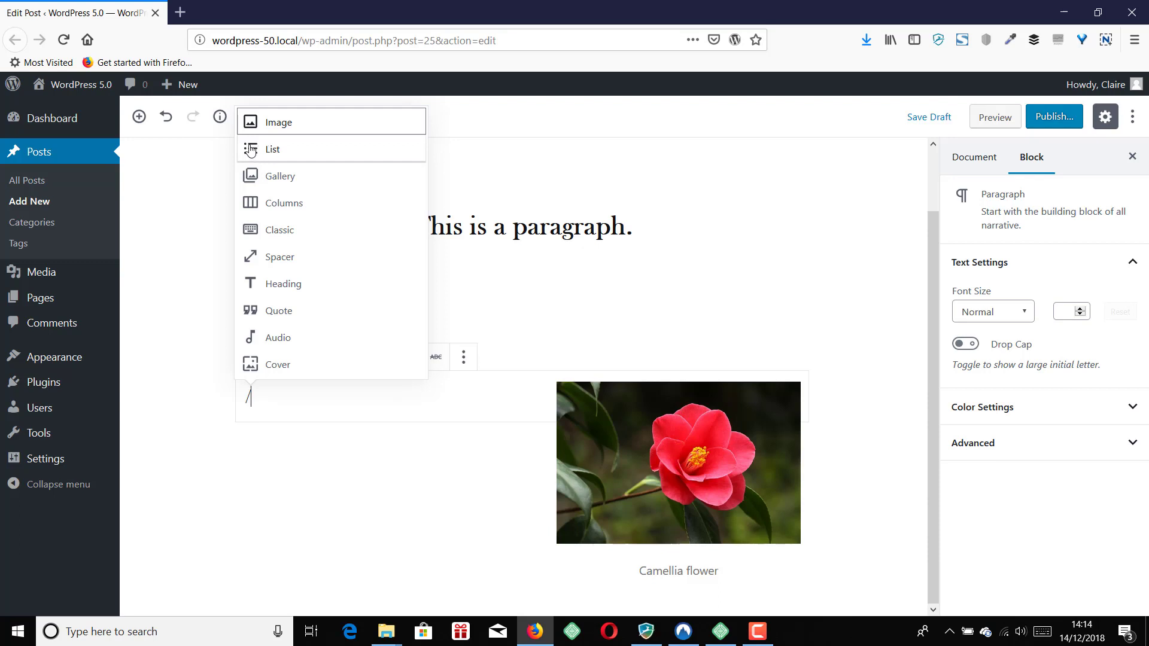
pyautogui.click(292, 154)
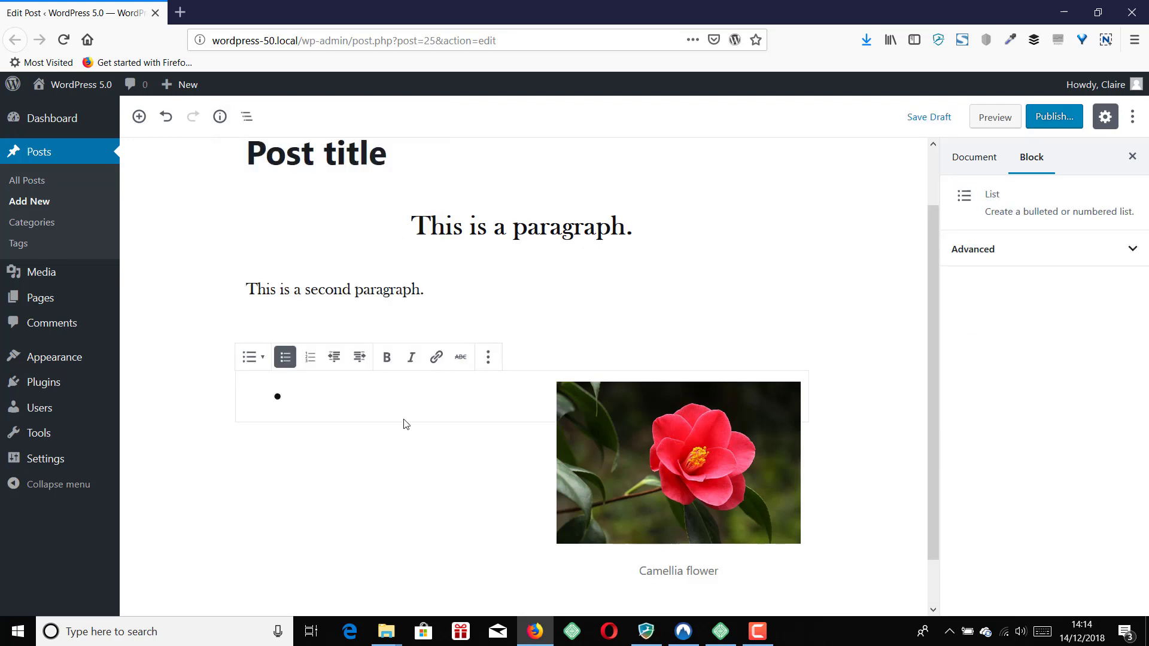
# - Fill the bulleted list with "List one", "List two" and "List three", and indent "List two" as a sub-item
pyautogui.write('List on')
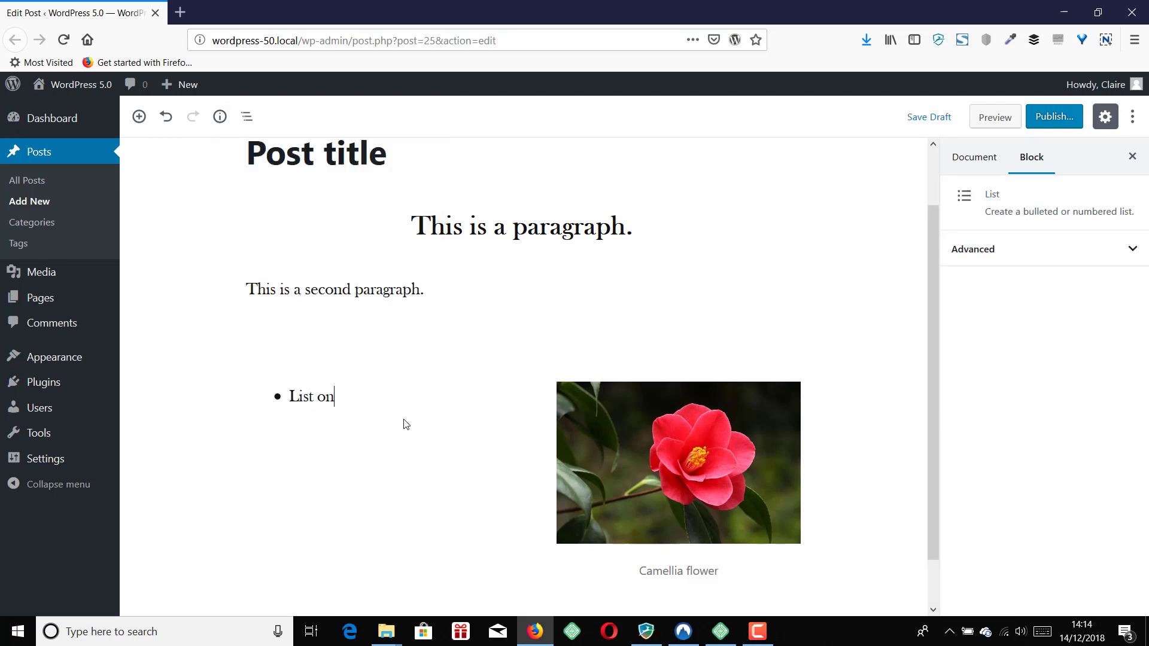
pyautogui.write('e List two List thr')
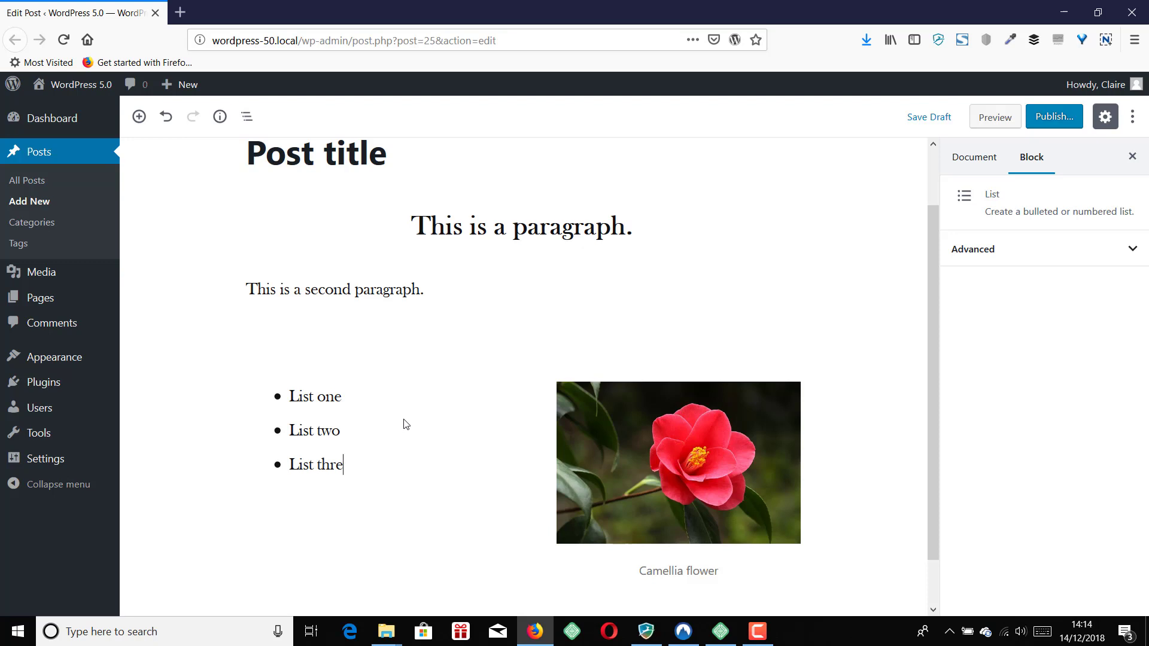
pyautogui.write('e')
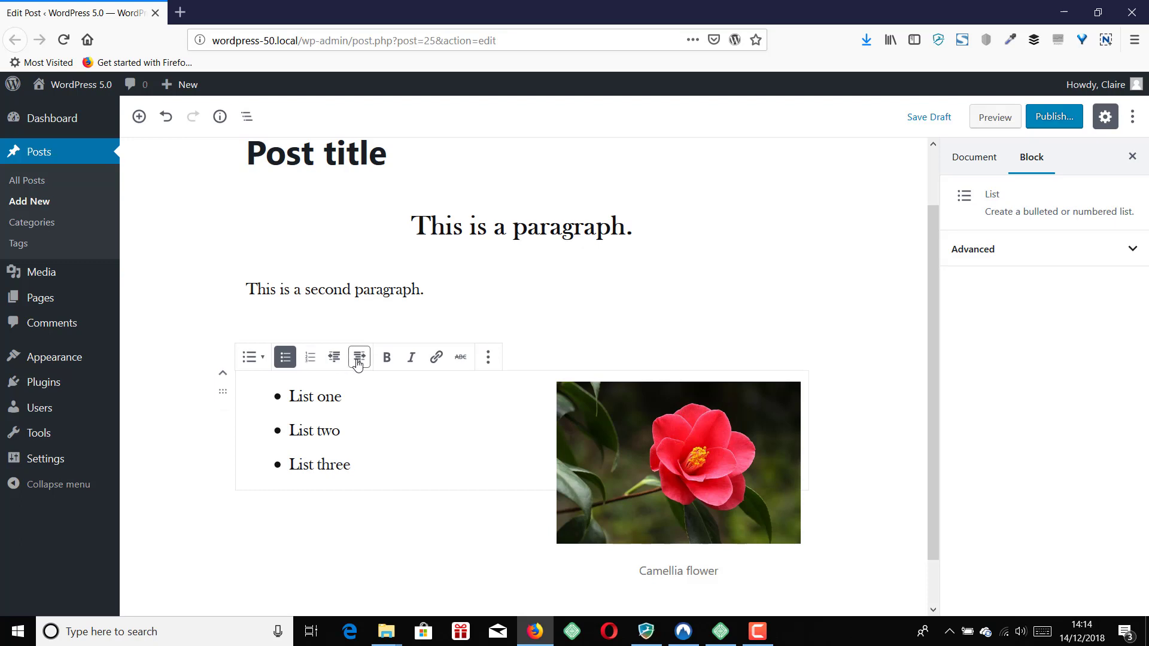
pyautogui.moveTo(364, 440); pyautogui.dragTo(282, 427)
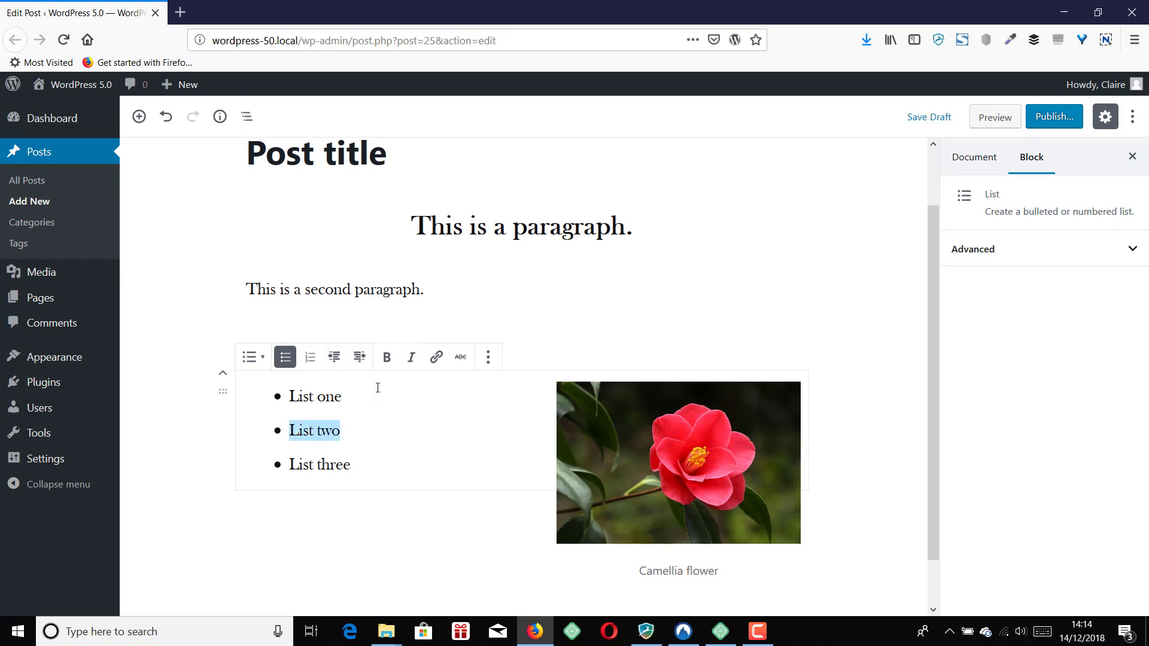
pyautogui.click(359, 357)
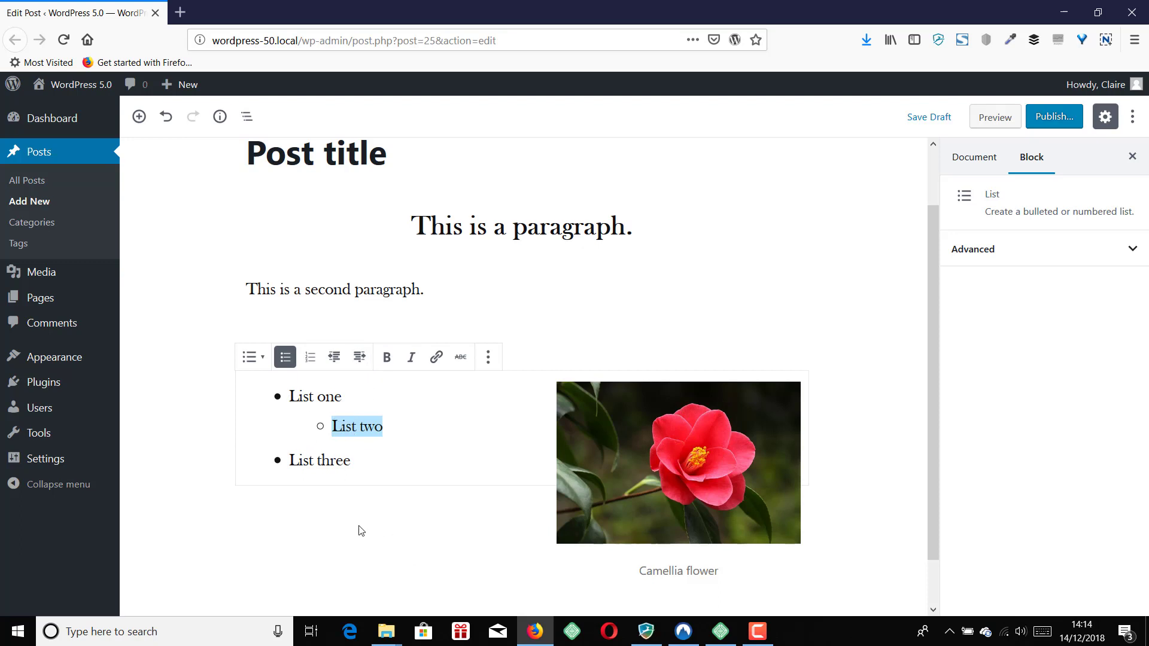
# - End the list after "List three" and start an empty paragraph block below it
pyautogui.scroll(-2, 474, 536)
pyautogui.click(395, 402)
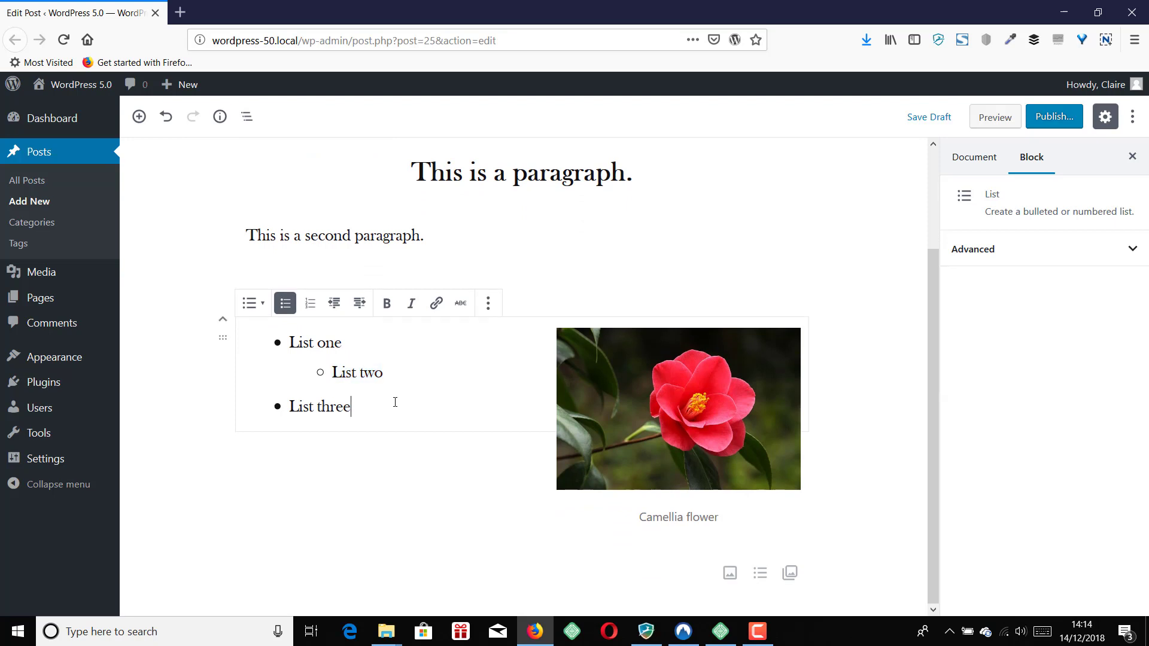
pyautogui.press('Return')
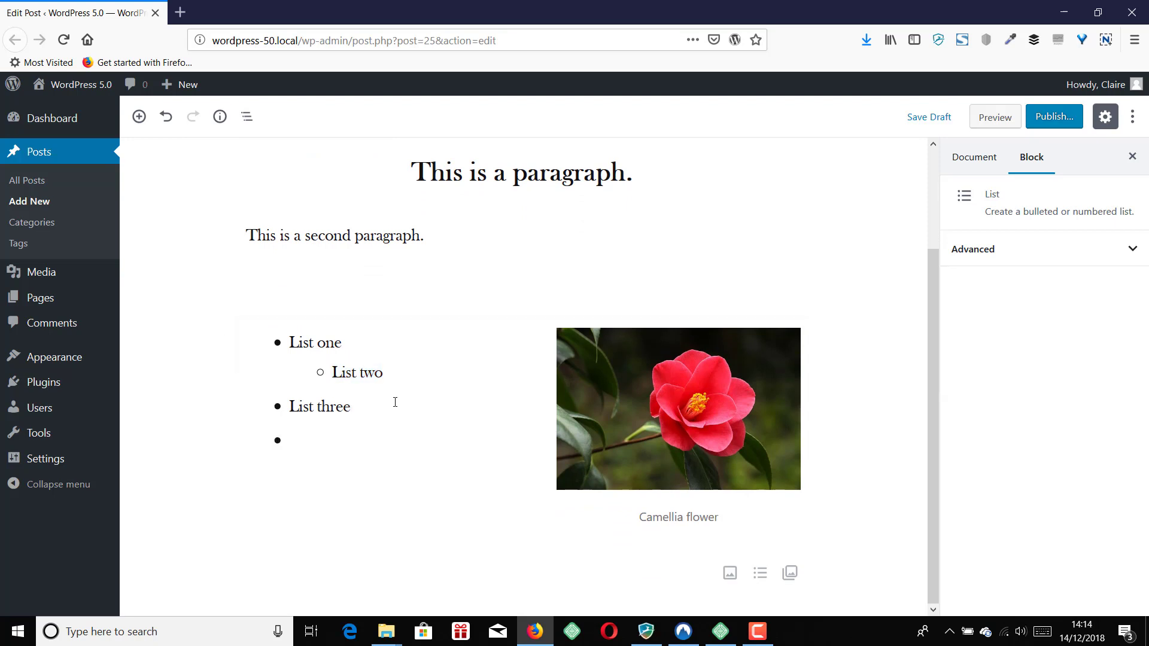
pyautogui.press('Return')
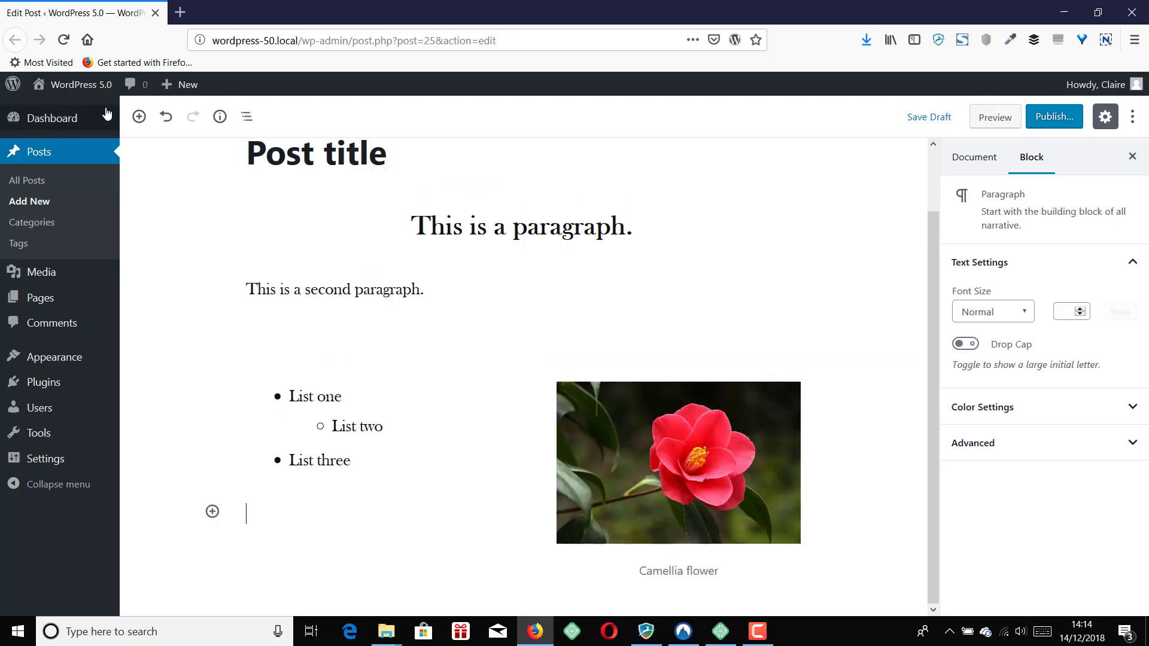
# - Look through the Common Blocks in the block library and insert a Heading block below the list
pyautogui.click(140, 117)
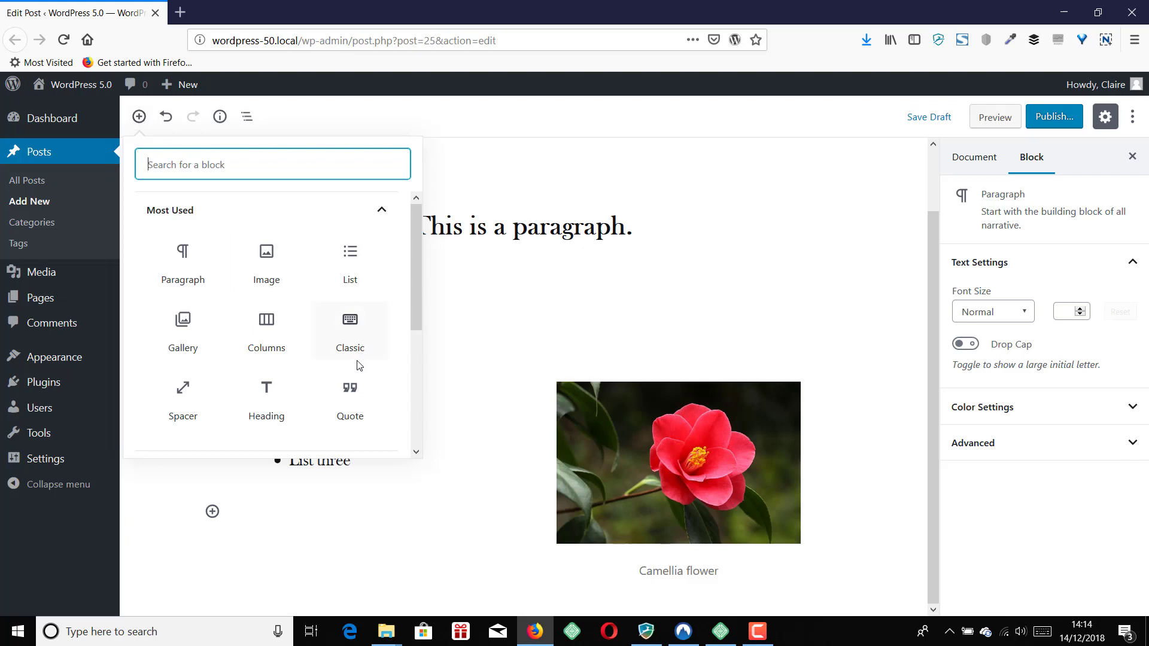
pyautogui.scroll(-4, 298, 335)
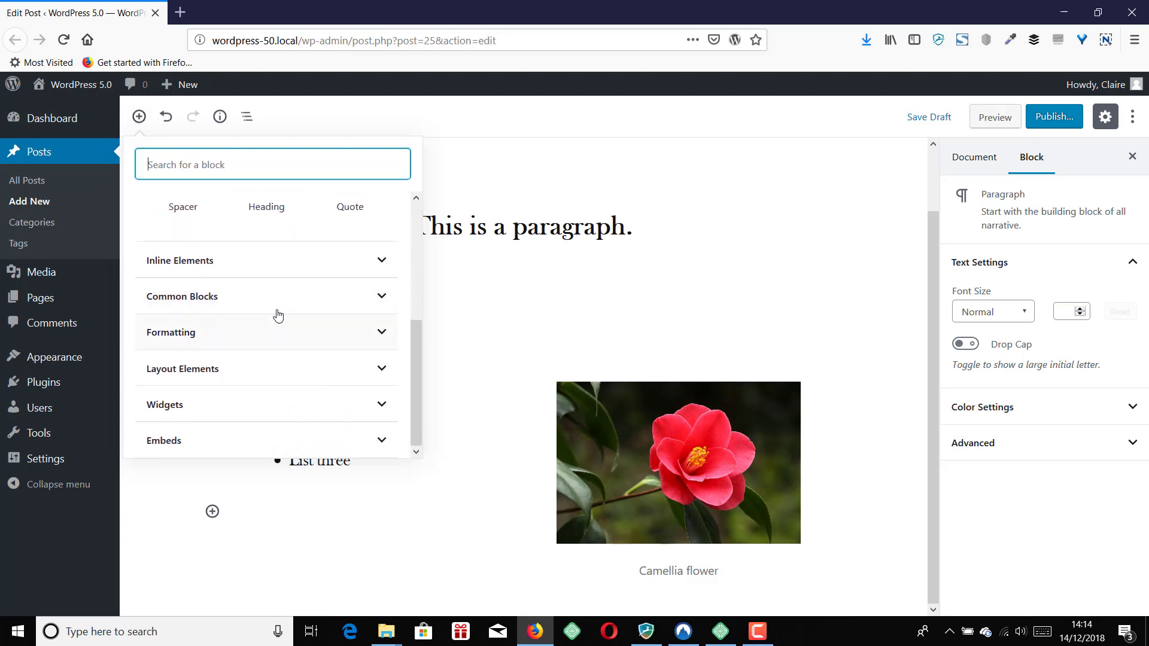
pyautogui.click(226, 299)
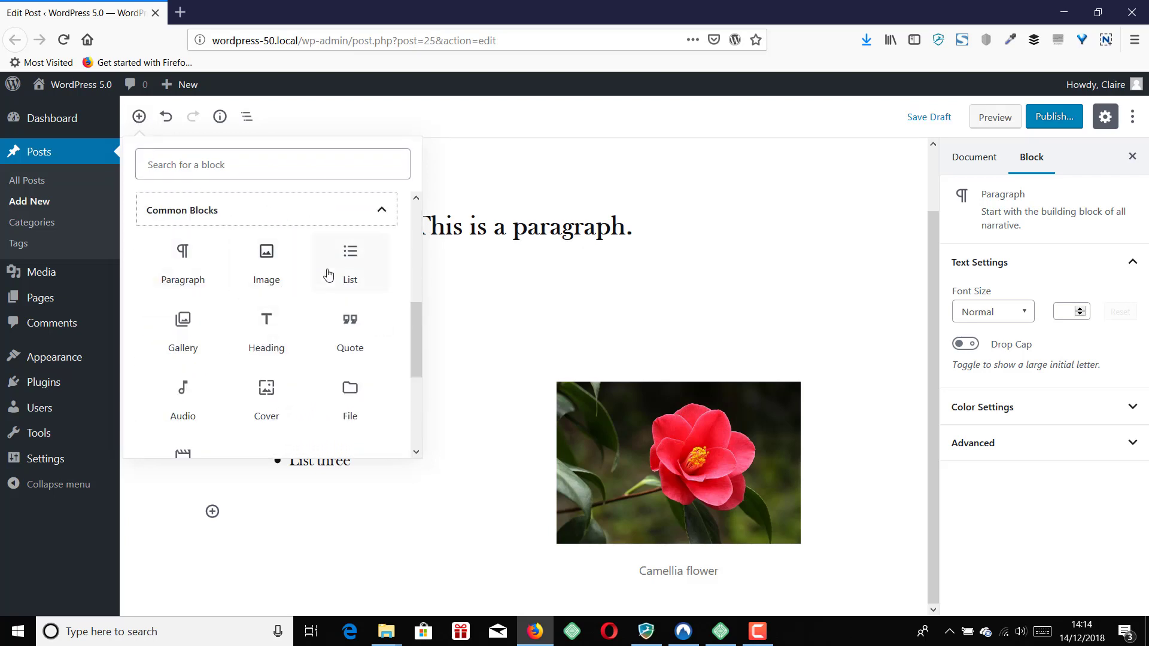
pyautogui.scroll(-2, 218, 413)
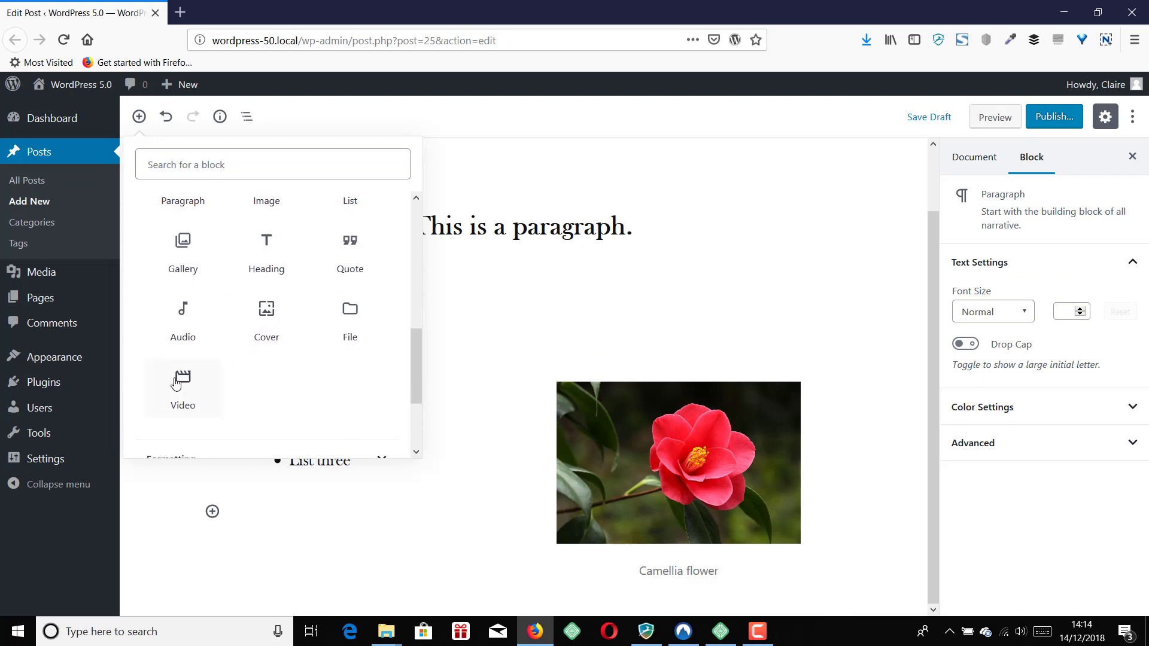
pyautogui.scroll(2, 245, 393)
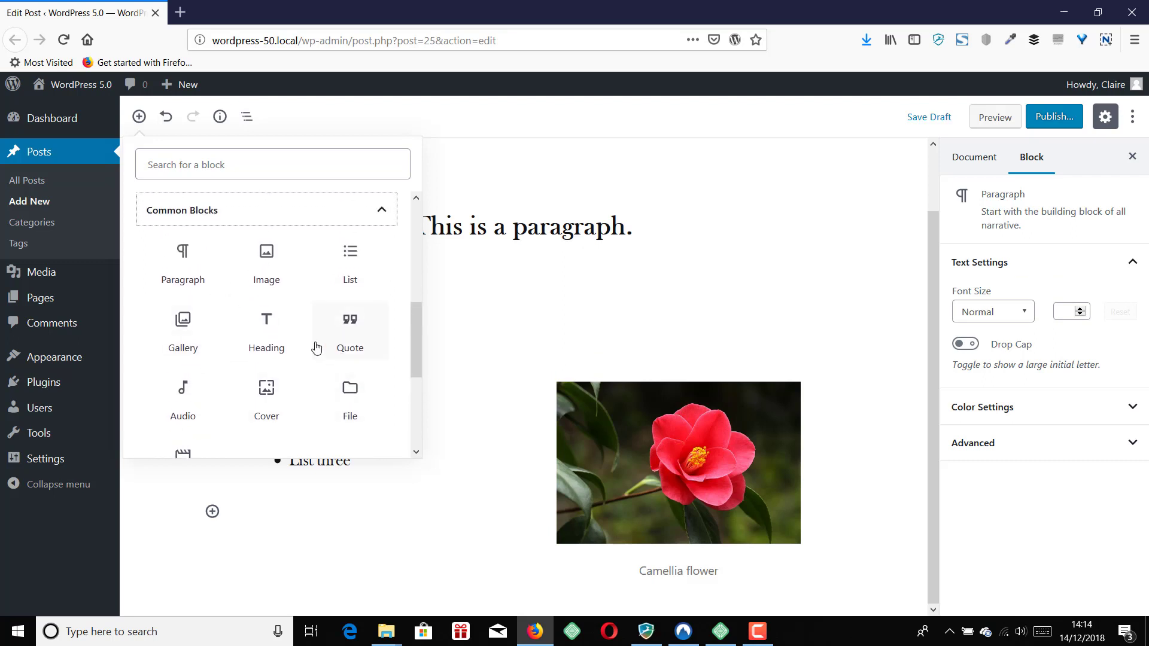
pyautogui.click(270, 331)
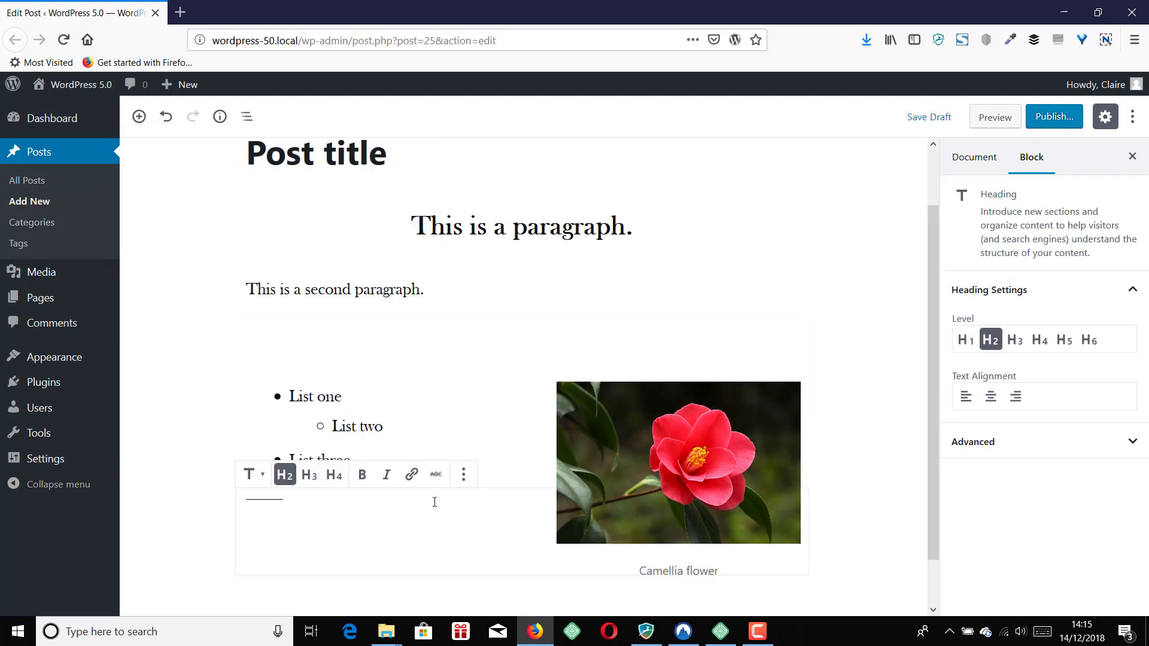
# - Enter "Heading 2" as the heading text and start an empty paragraph block below it
pyautogui.write('Head')
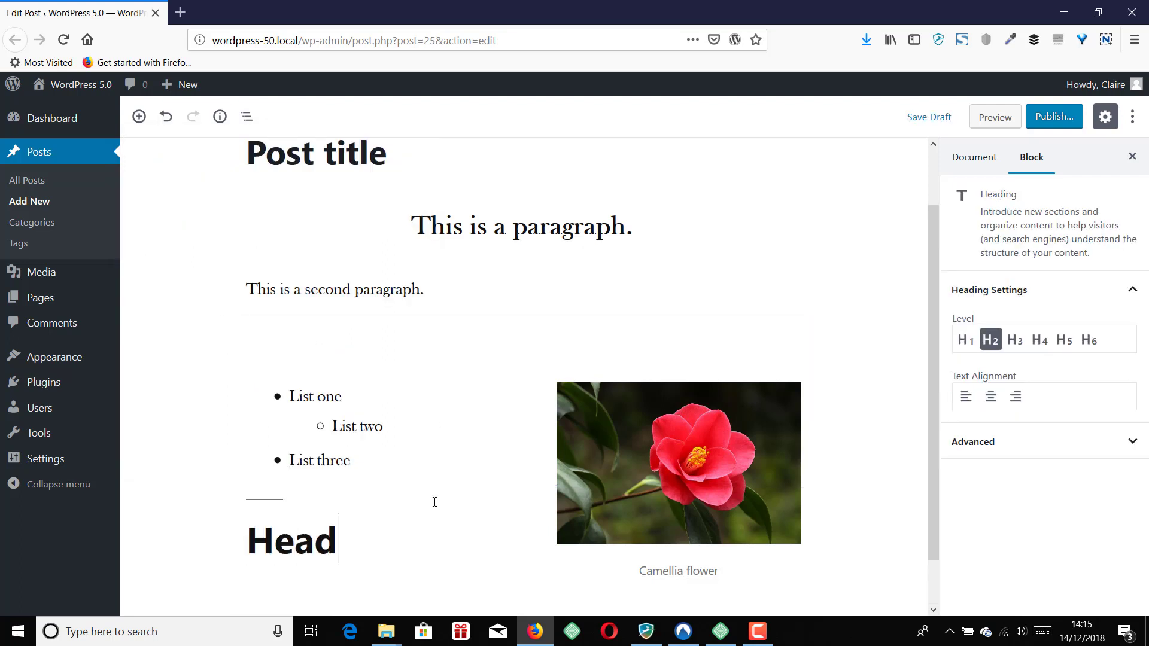
pyautogui.write('ing 2')
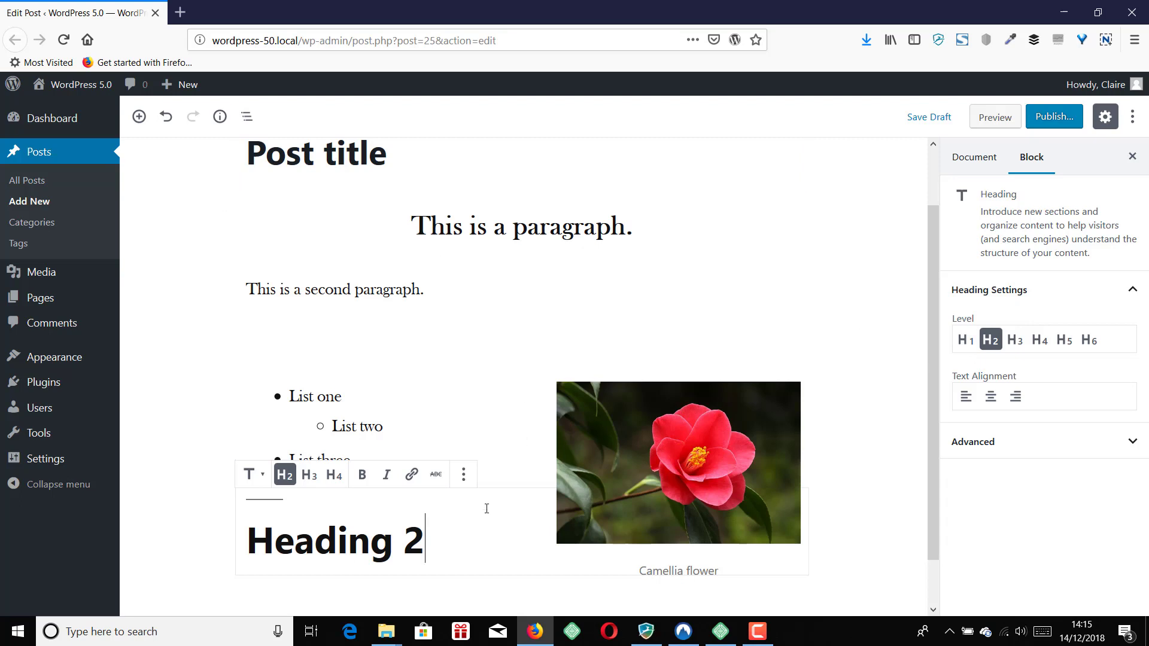
pyautogui.press('Return')
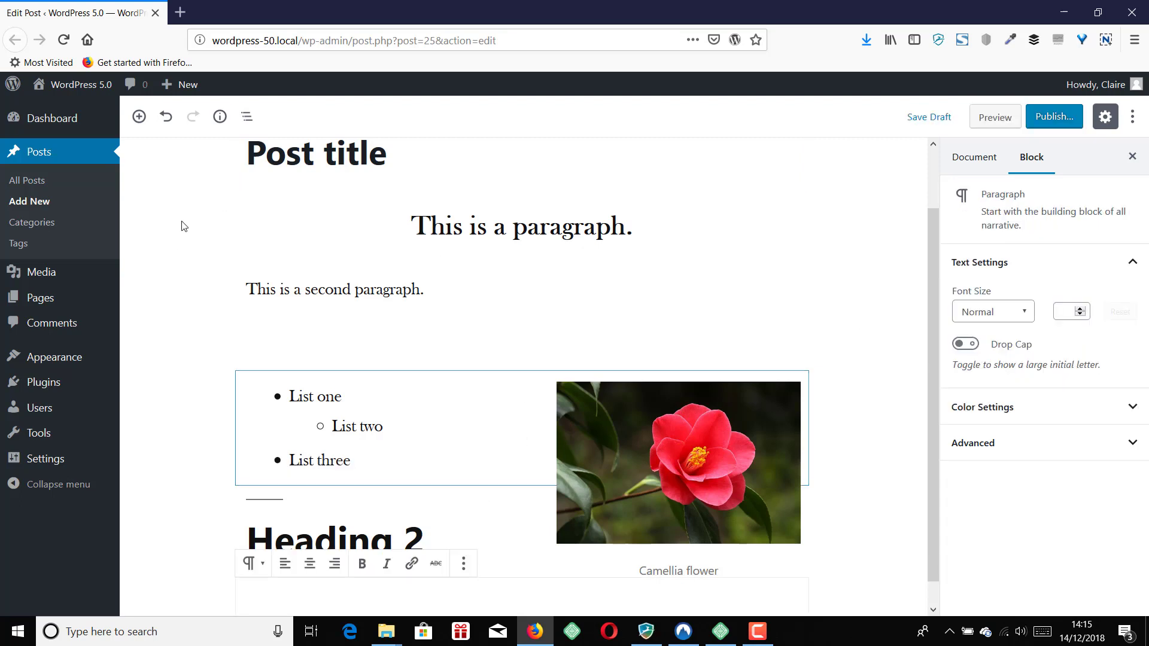
# - Insert a Quote block from the Common Blocks in the empty block below the heading
pyautogui.click(138, 117)
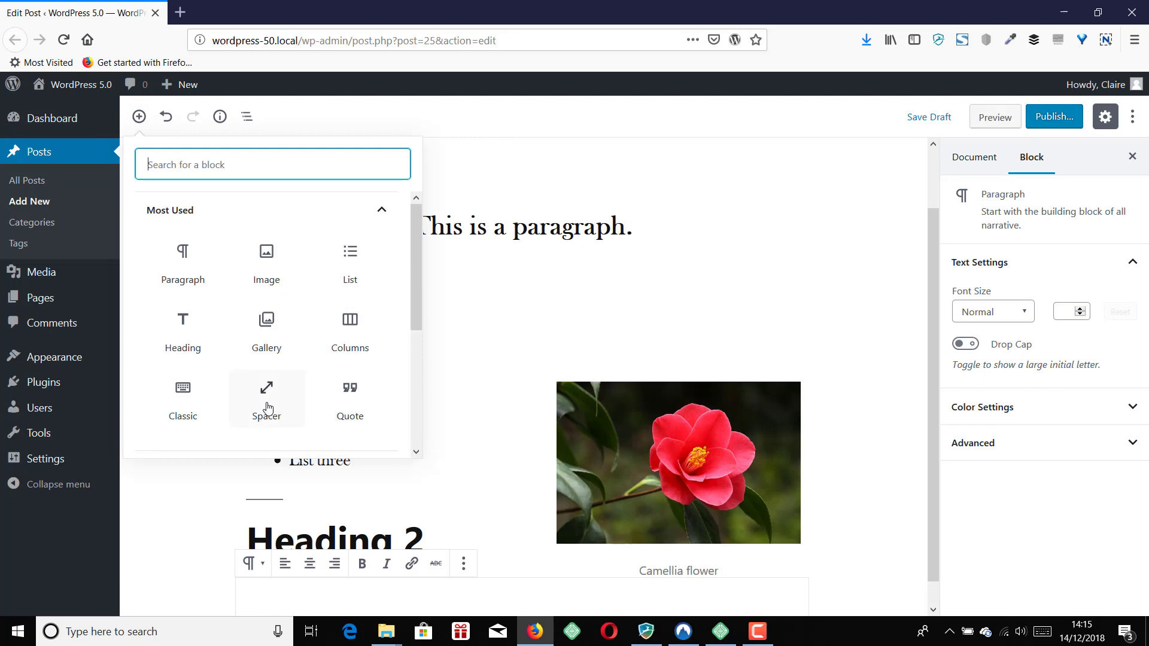
pyautogui.scroll(-5, 266, 406)
pyautogui.click(254, 356)
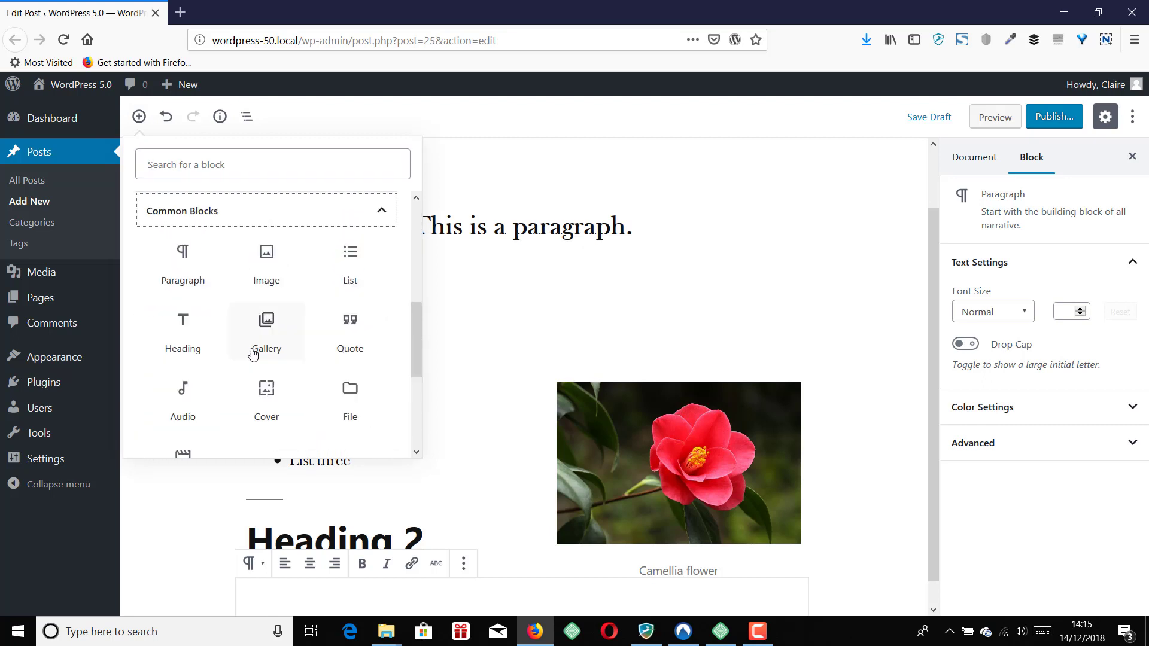
pyautogui.scroll(-1, 256, 361)
pyautogui.scroll(1, 257, 361)
pyautogui.click(374, 357)
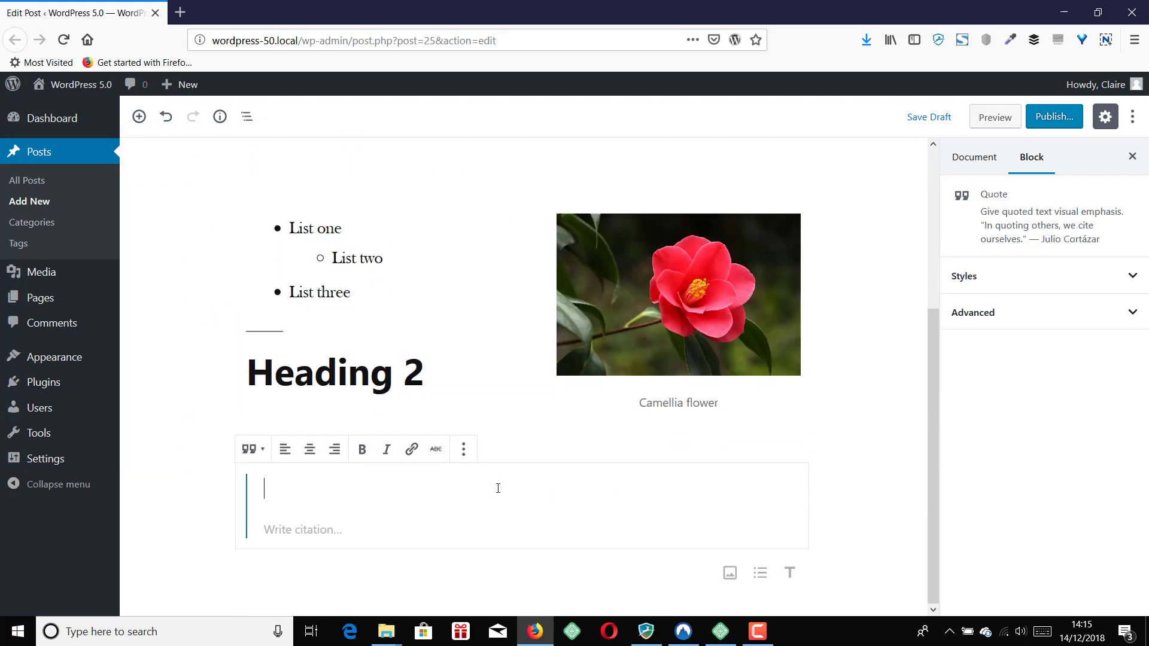
# - Fill the quote with "History is bunk", cite Henry Ford, and start an empty paragraph block below it
pyautogui.write('History is bunk')
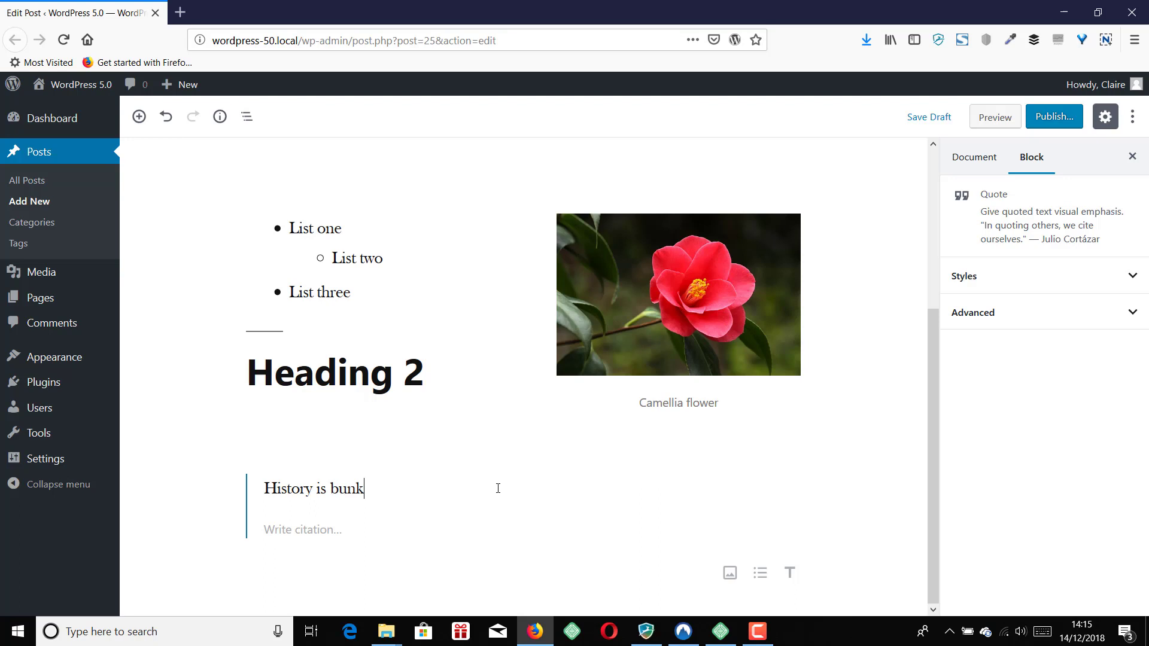
pyautogui.click(329, 530)
pyautogui.write('Henry Ford')
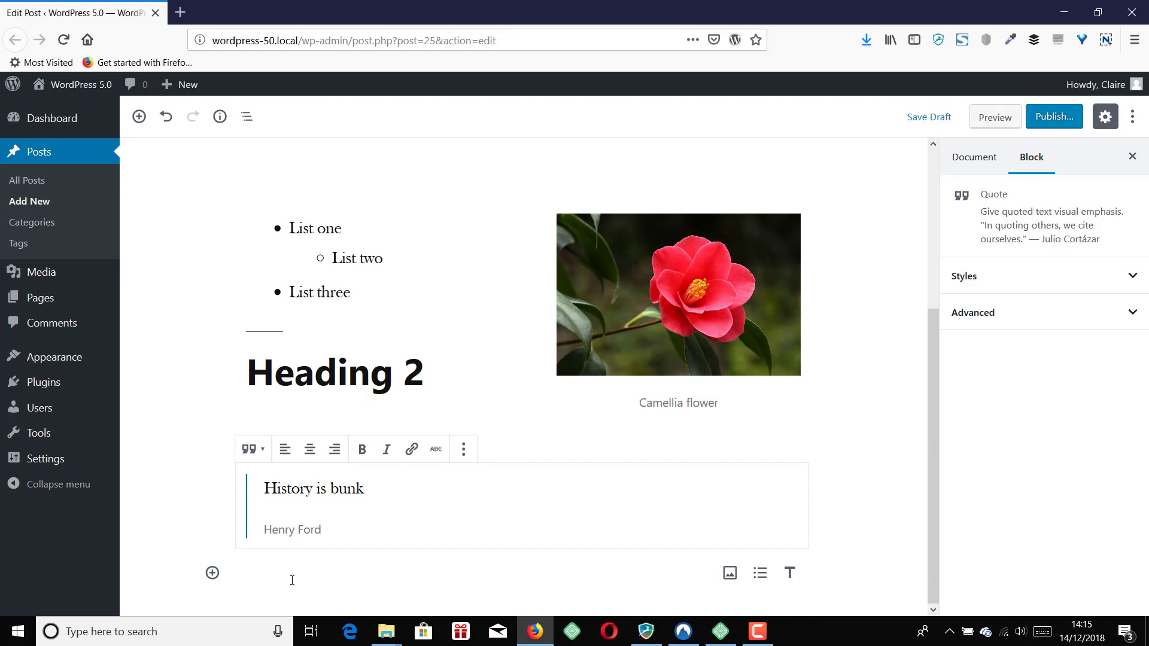
pyautogui.click(271, 568)
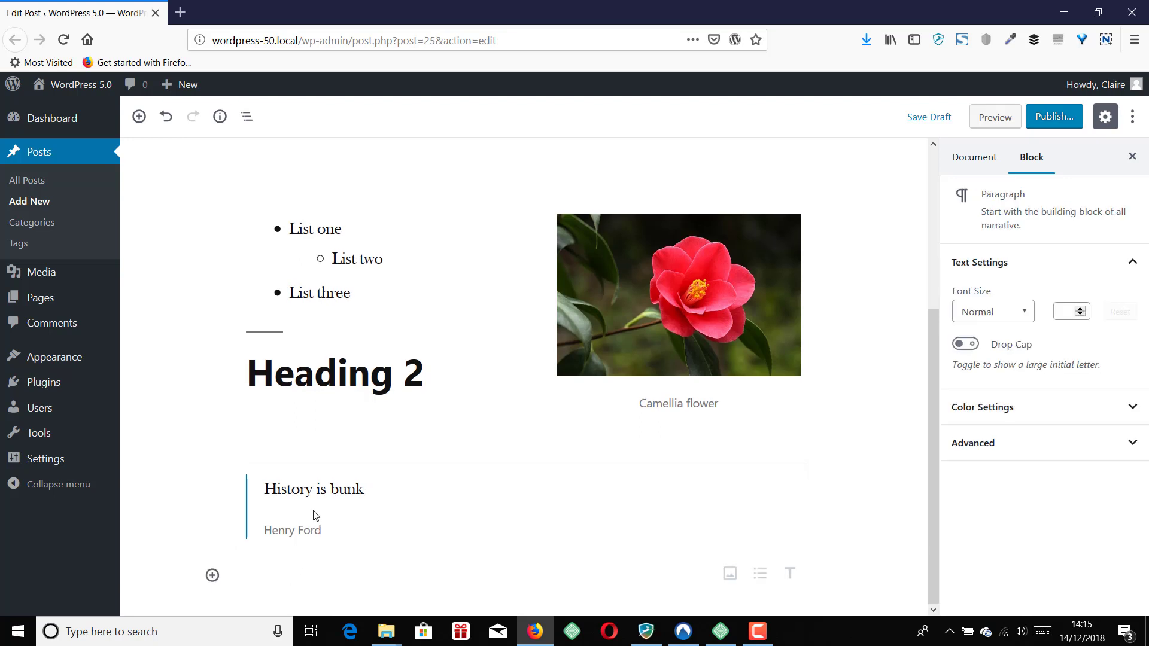
# - Look through the Embeds category of the block library
pyautogui.click(139, 116)
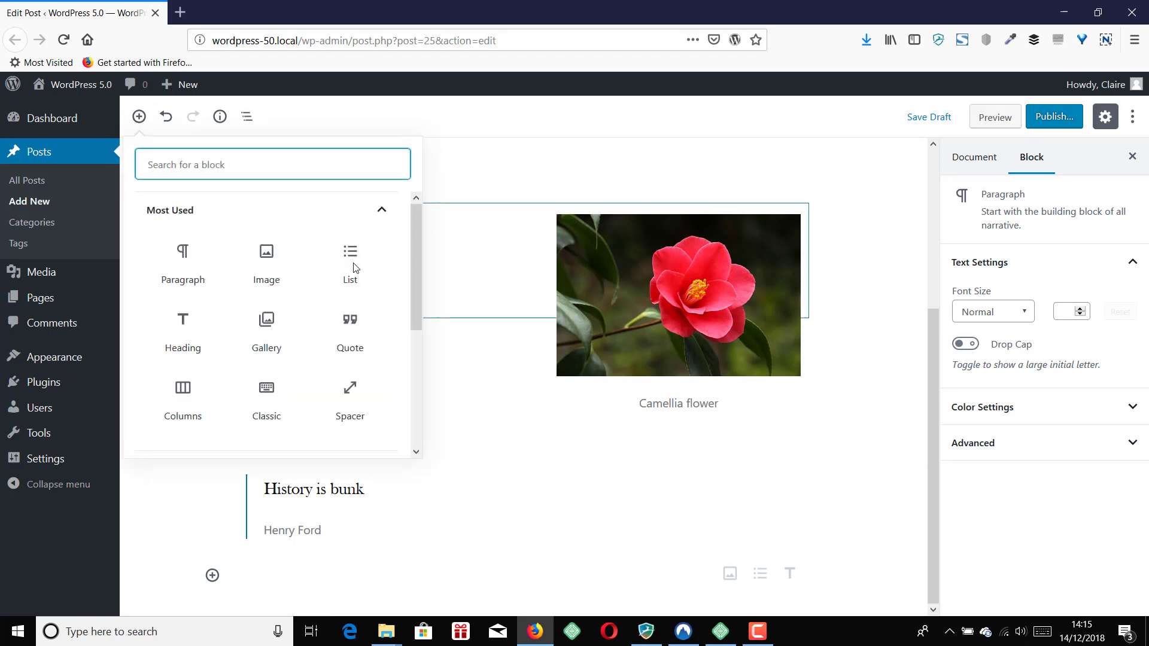
pyautogui.scroll(-10, 333, 309)
pyautogui.click(246, 441)
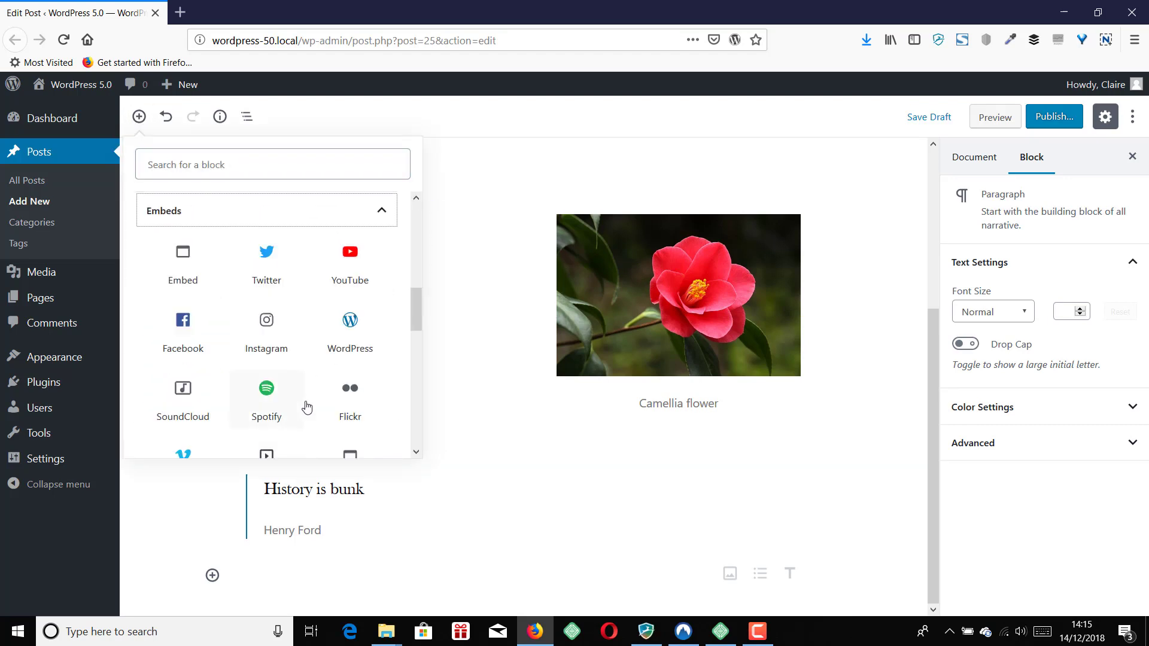
pyautogui.scroll(-3, 307, 407)
pyautogui.scroll(3, 307, 407)
# - Make the empty block below the quote a Video block using the slash command
pyautogui.click(287, 578)
pyautogui.write('/')
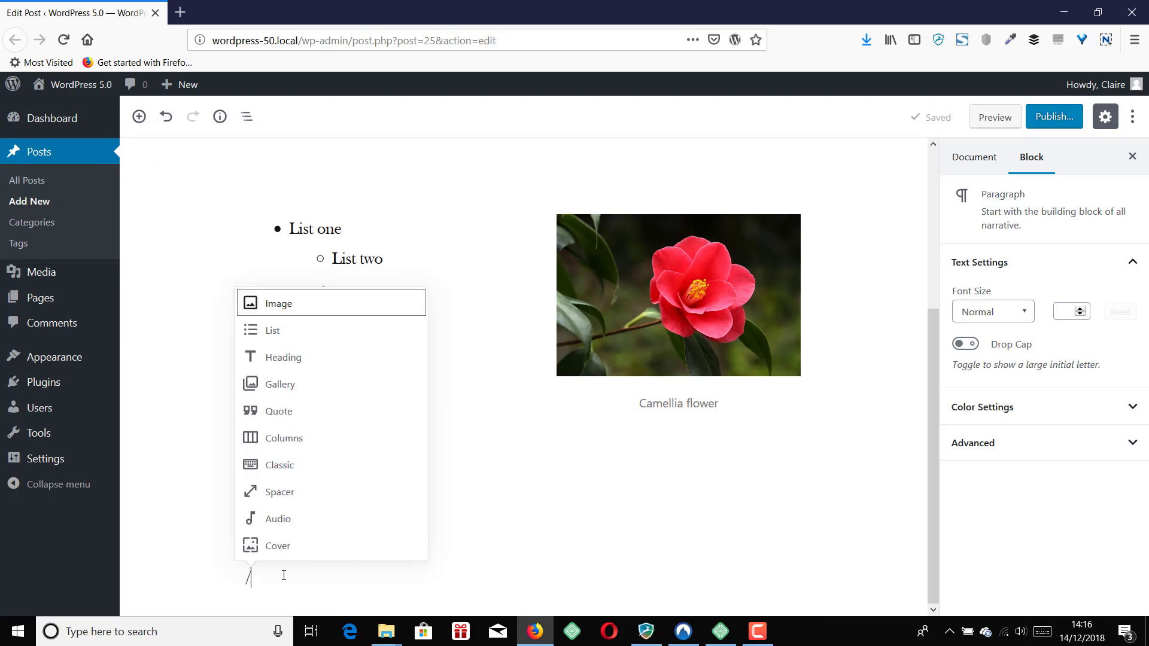
pyautogui.write('ir')
pyautogui.press('BackSpace')
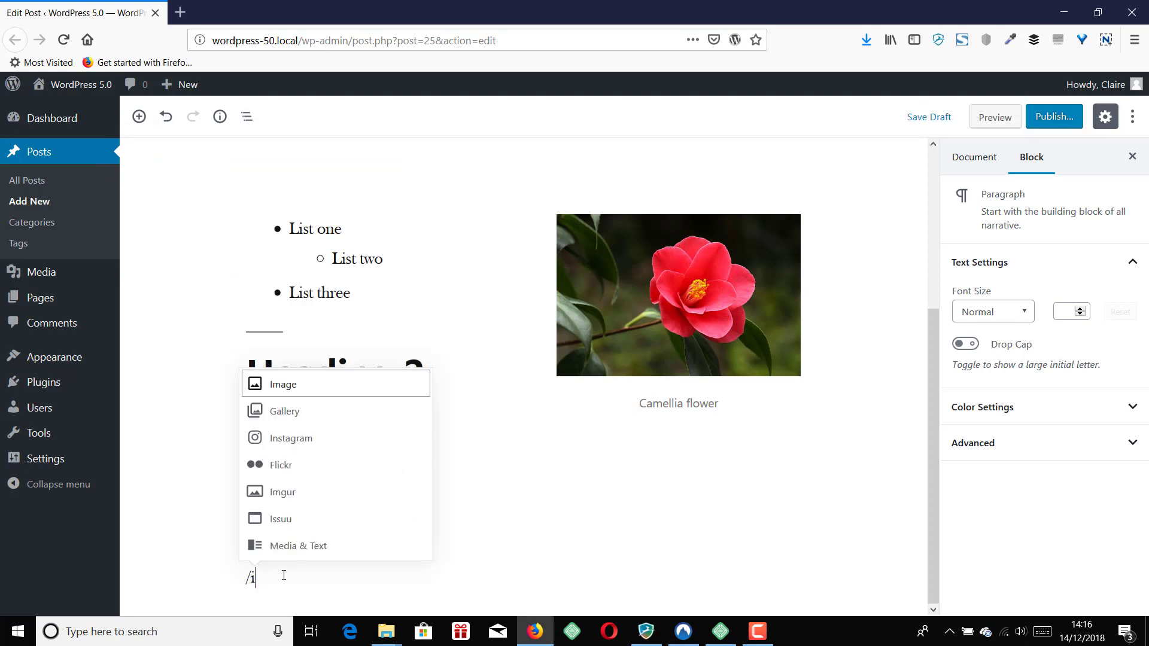
pyautogui.press('BackSpace')
pyautogui.write('vid')
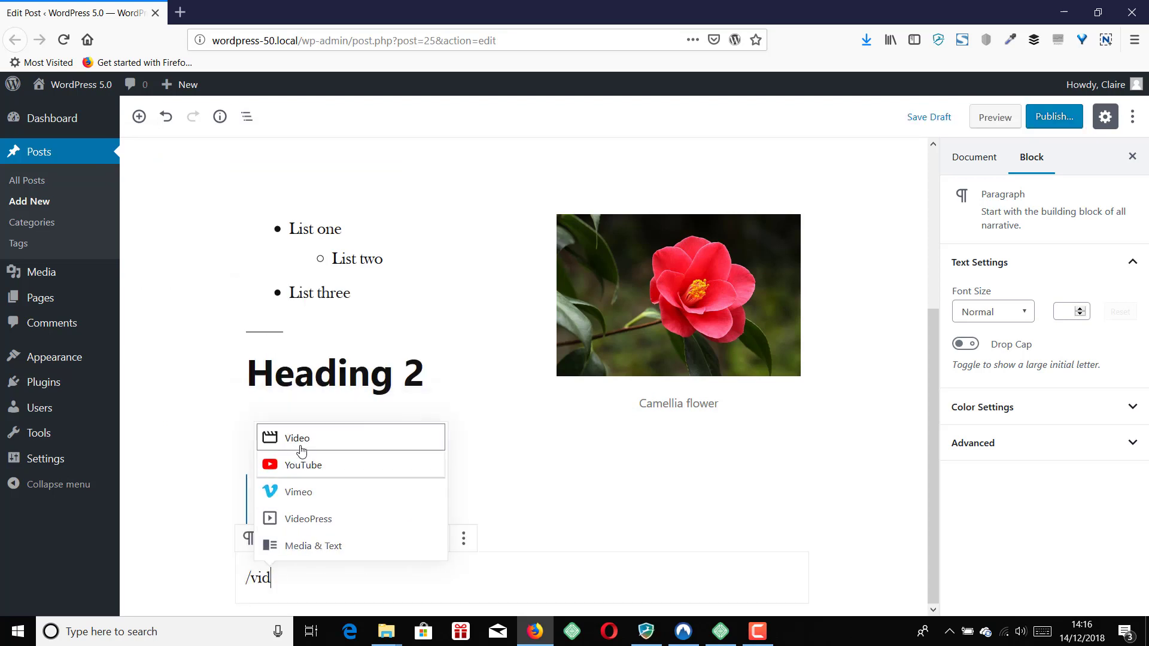
pyautogui.press('Return')
pyautogui.scroll(-3, 431, 585)
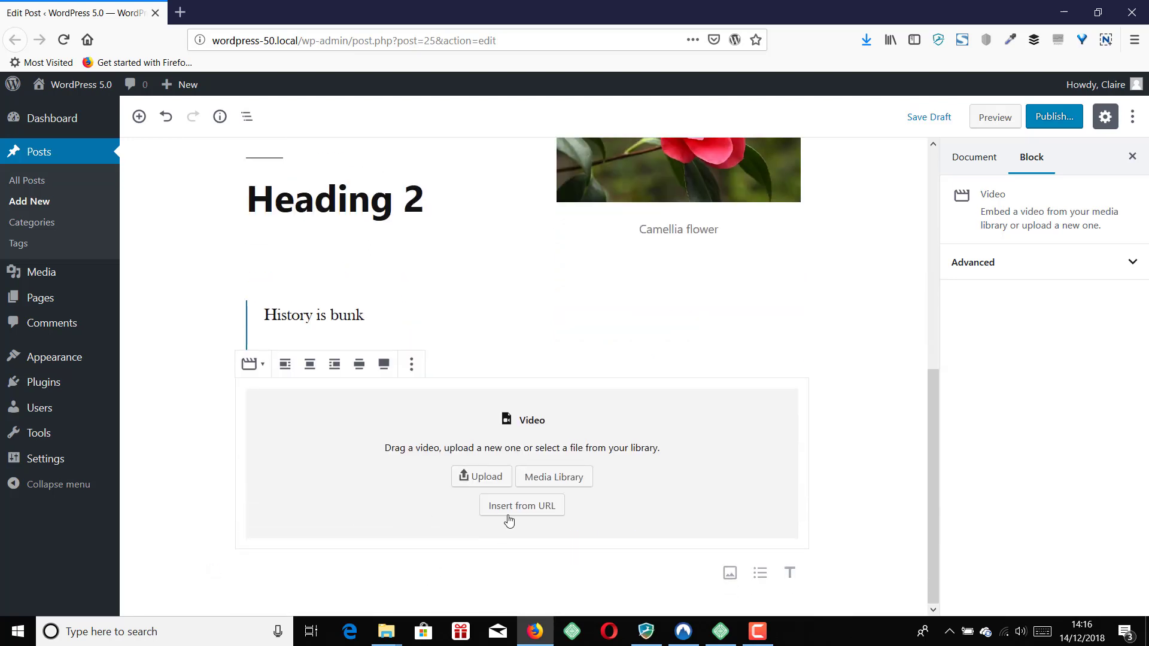
pyautogui.click(489, 508)
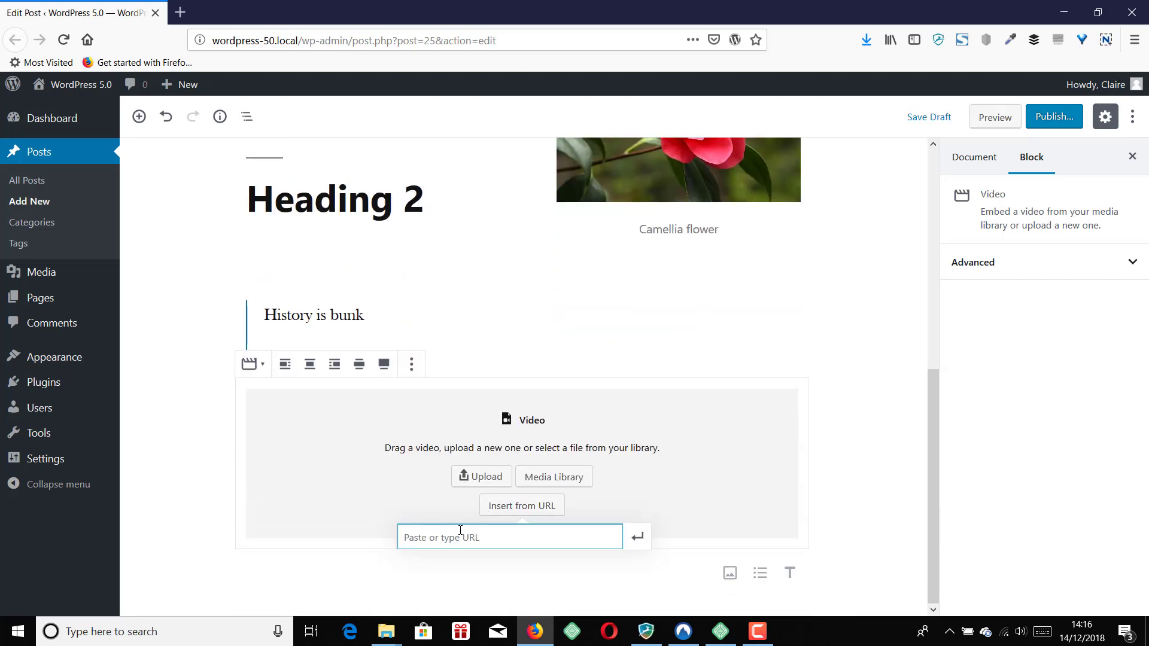
pyautogui.write('https://youtu.be/72xdCU__XCk')
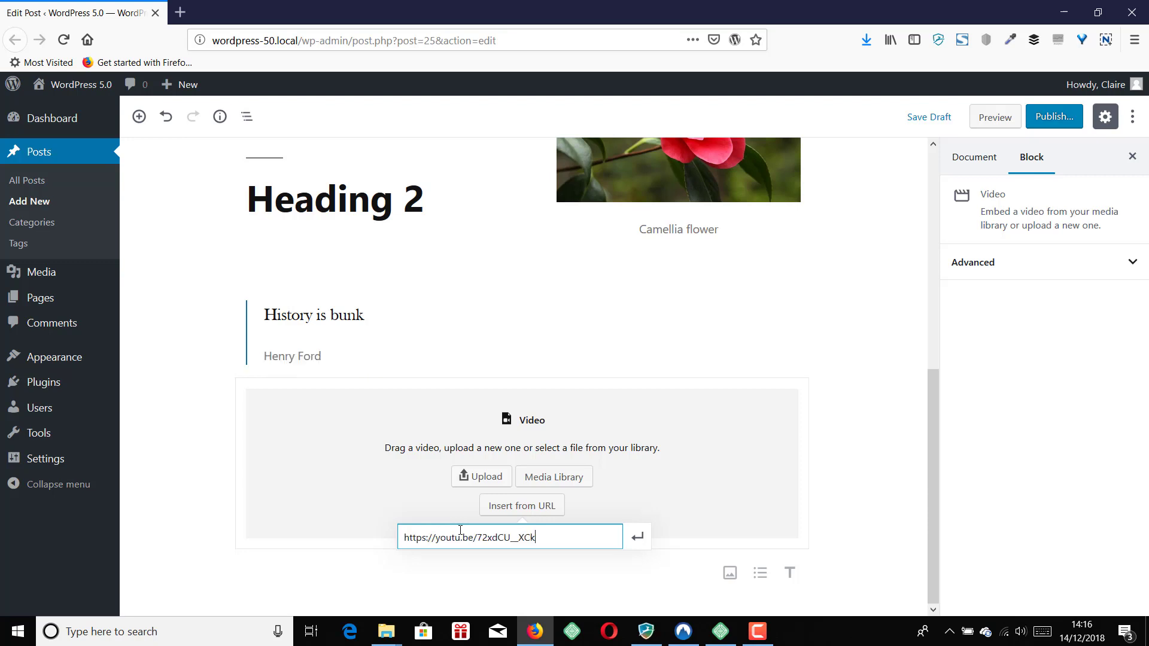
pyautogui.click(640, 541)
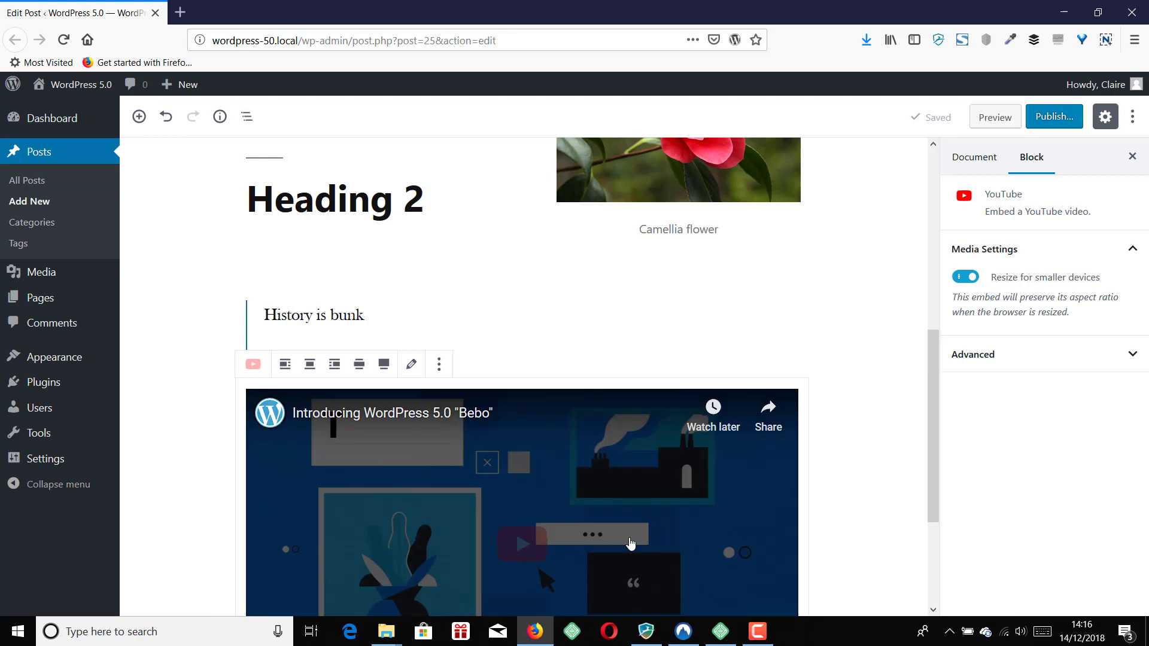
pyautogui.scroll(-2, 631, 543)
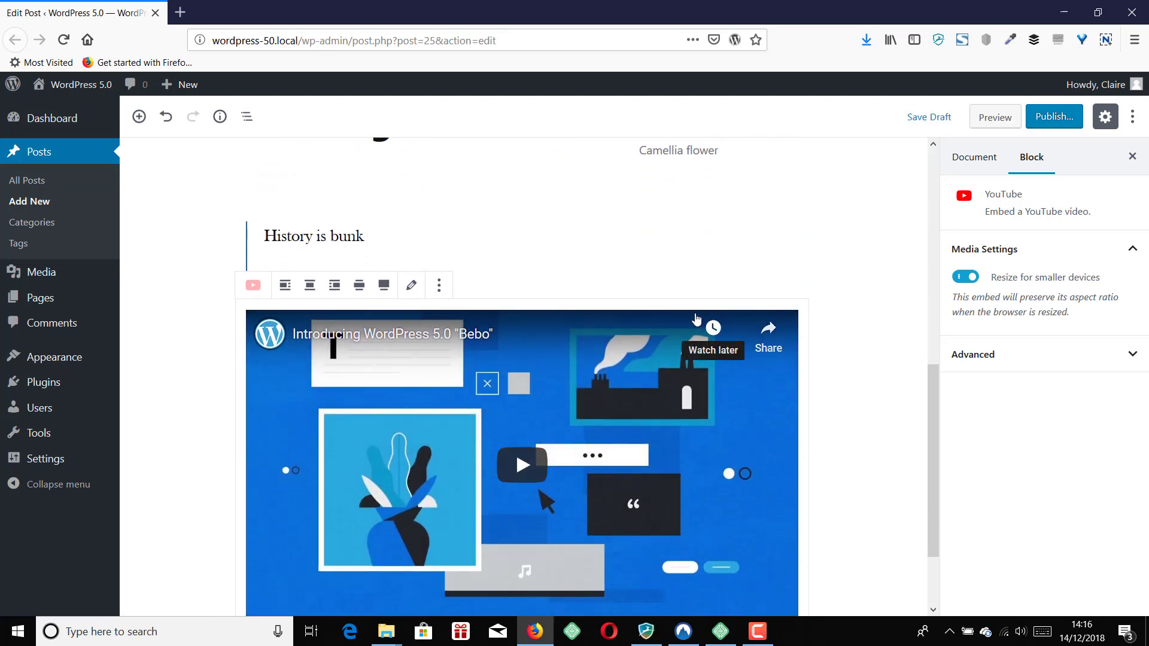
# - Deselect the video block and review the post's content back up to the title
pyautogui.click(859, 359)
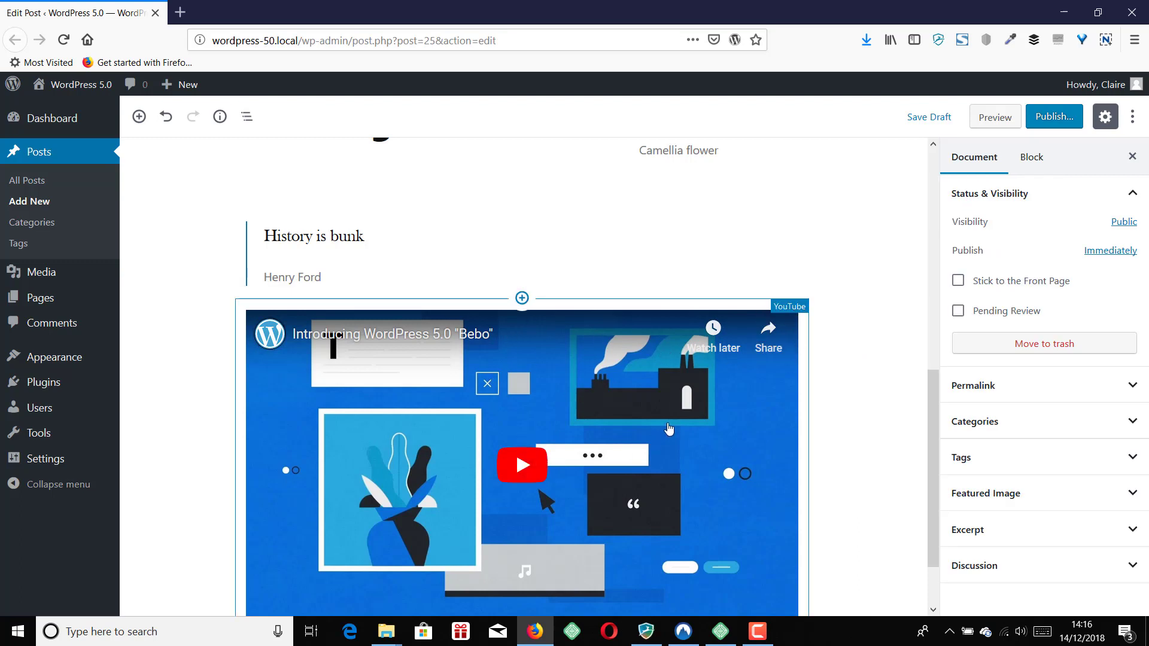
pyautogui.scroll(-2, 829, 439)
pyautogui.scroll(3, 829, 440)
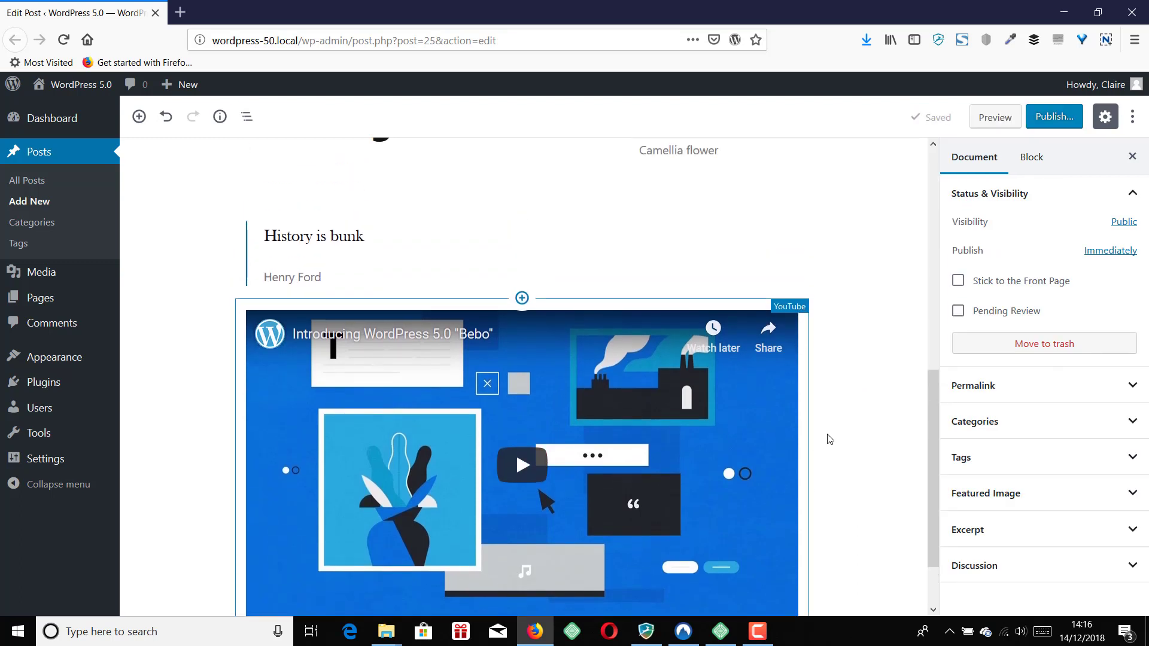
pyautogui.scroll(5, 829, 440)
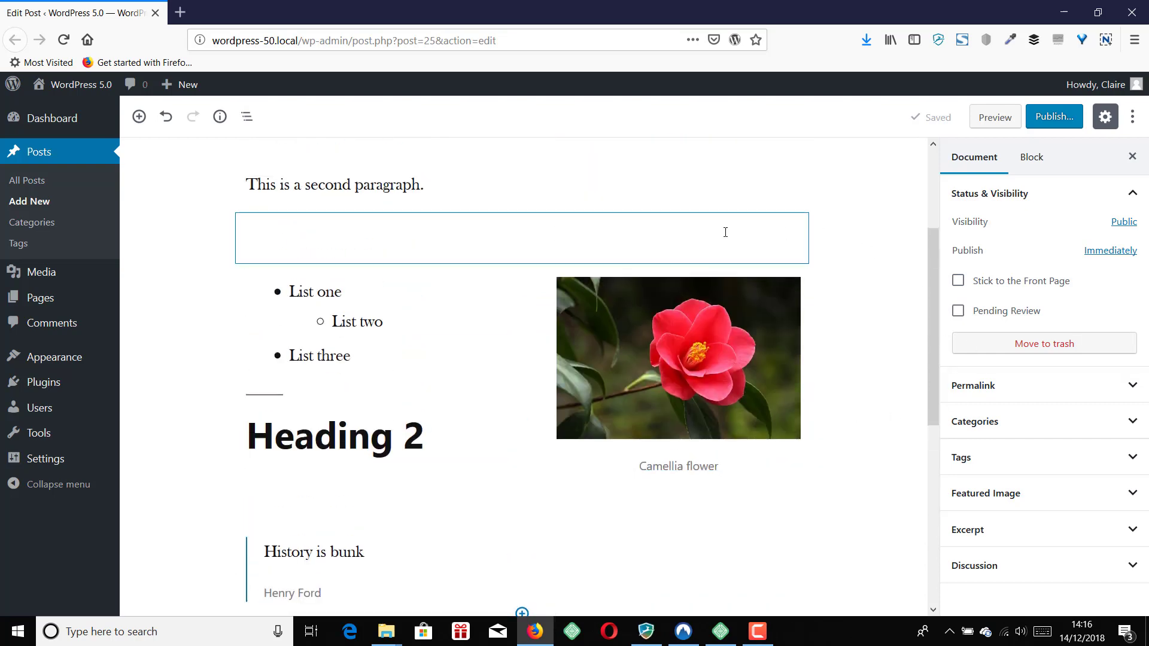
pyautogui.scroll(3, 748, 321)
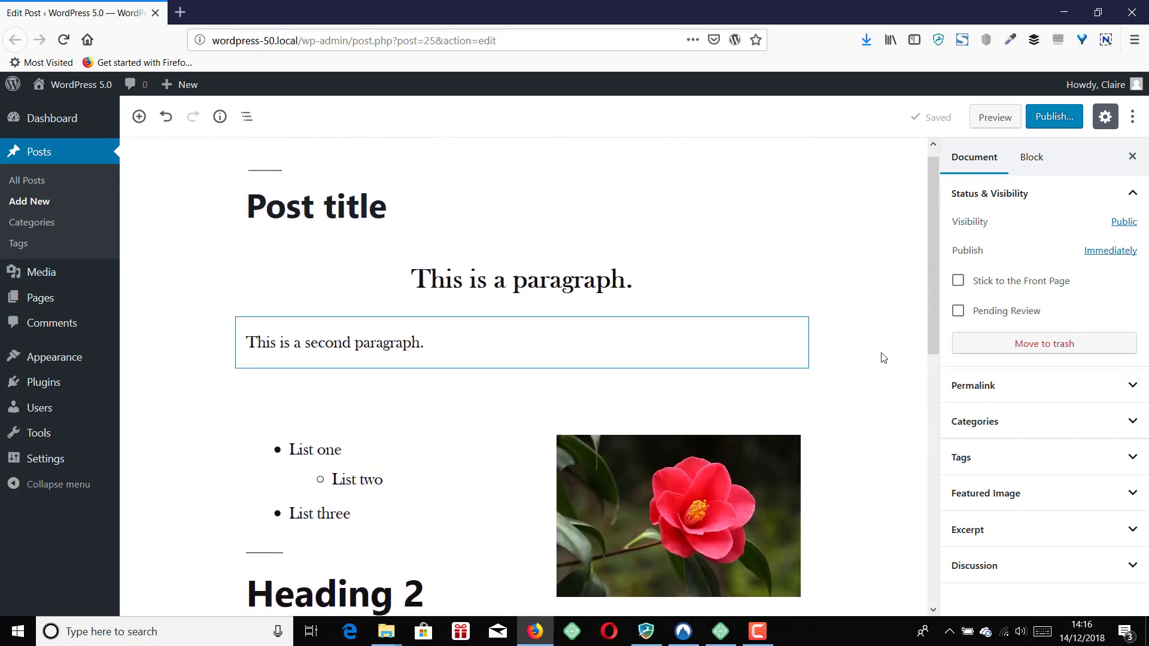
pyautogui.scroll(1, 877, 356)
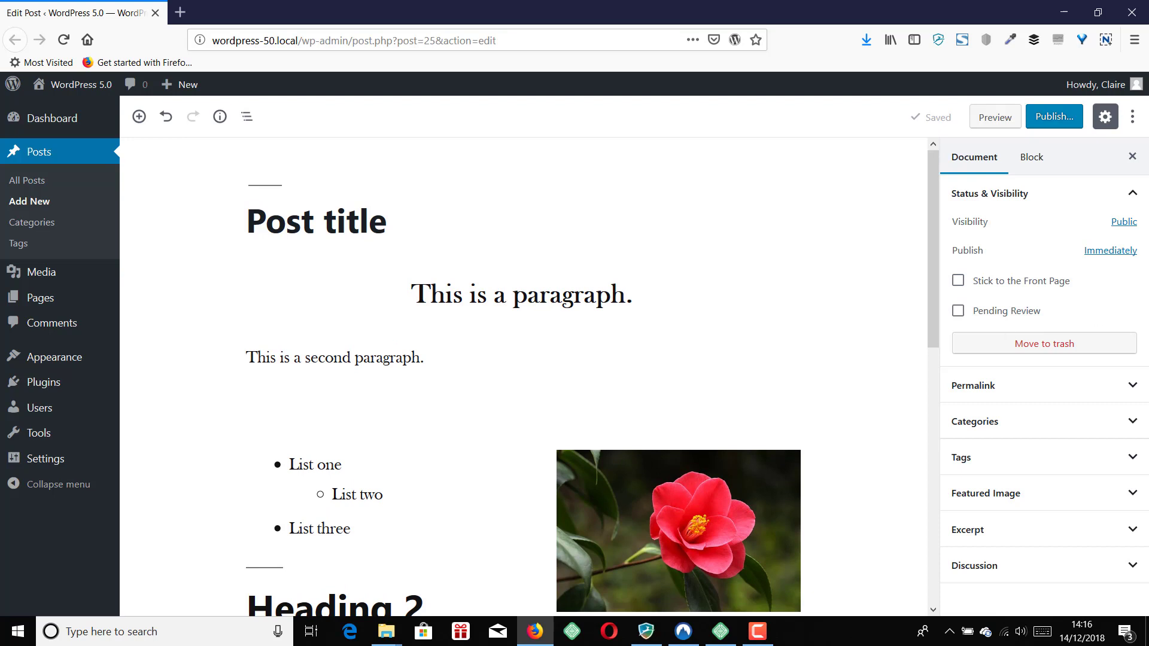
# - Expand the post's Permalink and Categories settings and assign the post to the Uncategorized category
pyautogui.click(1001, 425)
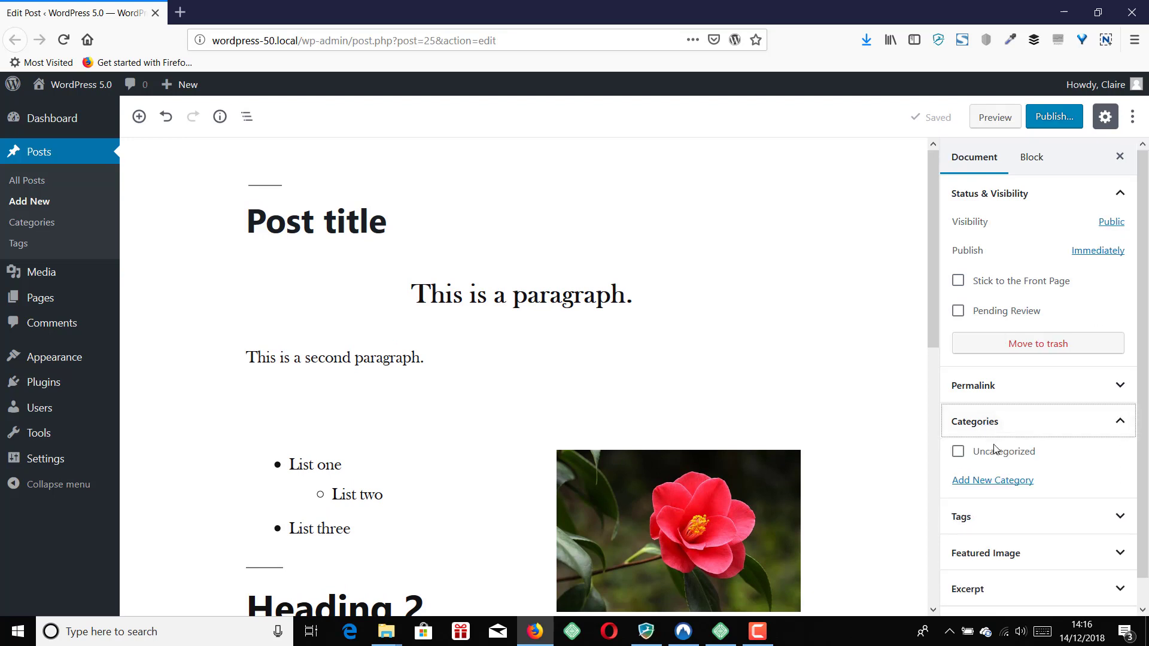
pyautogui.click(1020, 426)
pyautogui.click(981, 388)
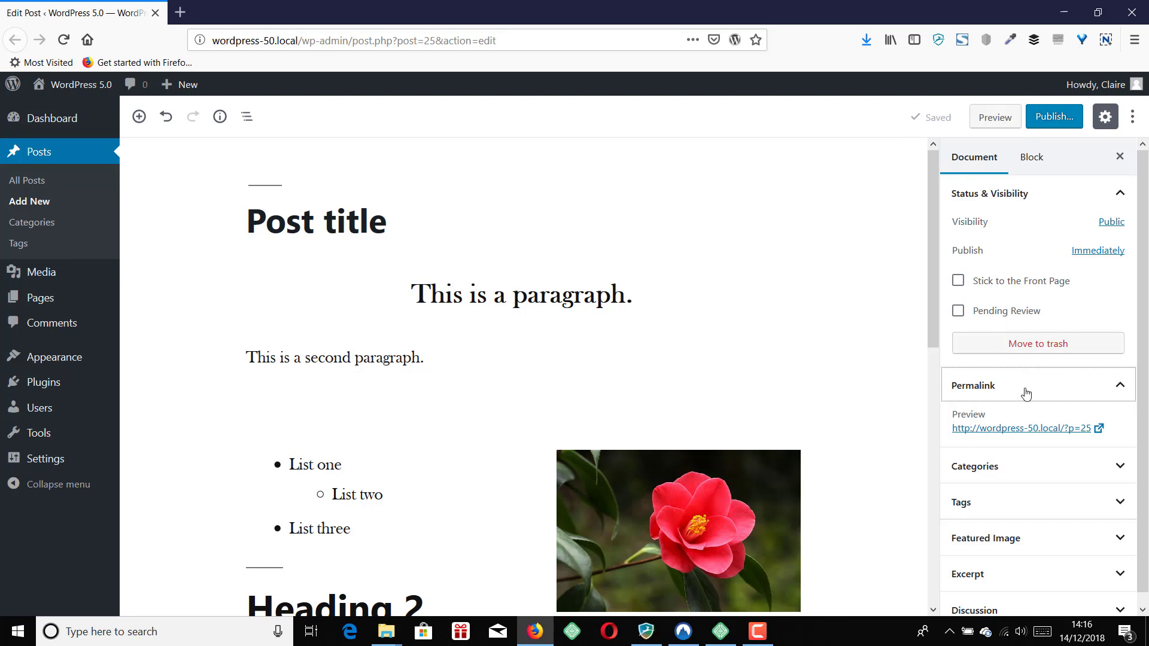
pyautogui.scroll(-1, 1024, 392)
pyautogui.scroll(1, 1026, 393)
pyautogui.click(985, 473)
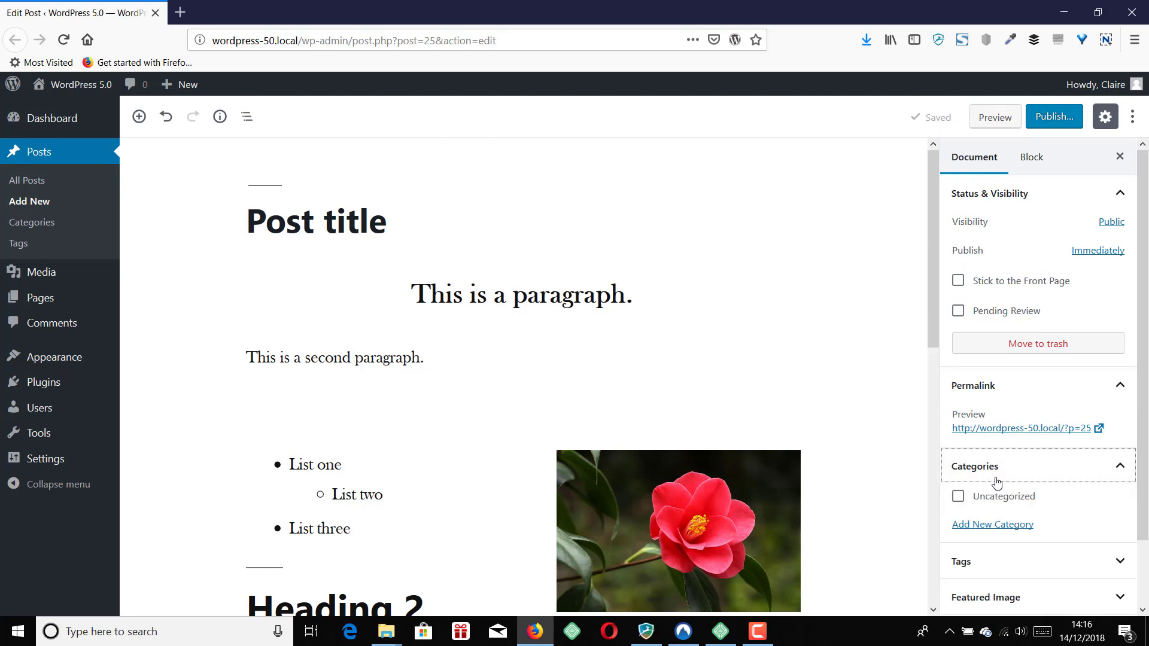
pyautogui.click(987, 425)
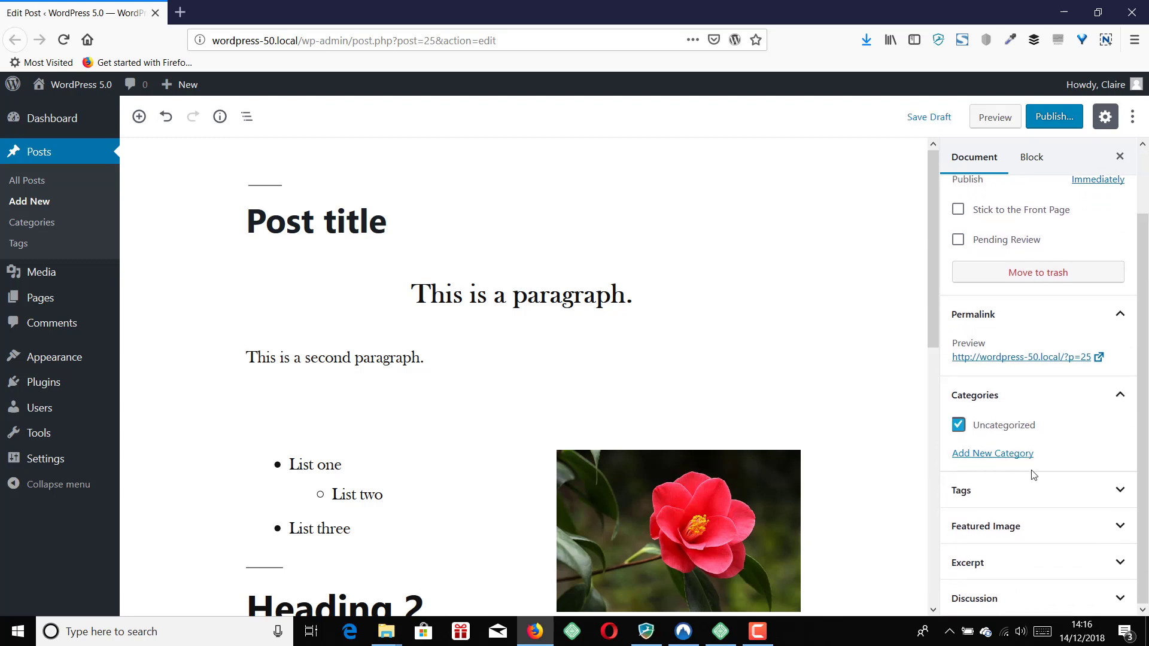
# - Add the tag "new post" to the post
pyautogui.click(982, 496)
pyautogui.click(987, 543)
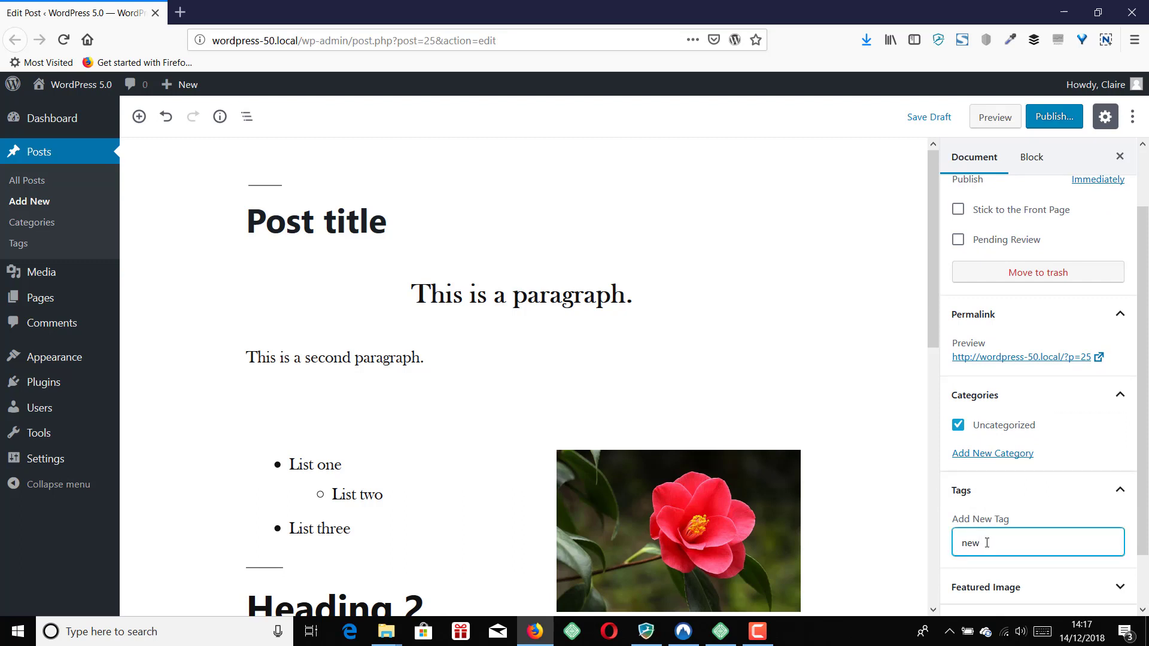
pyautogui.write('new post')
pyautogui.press('Return')
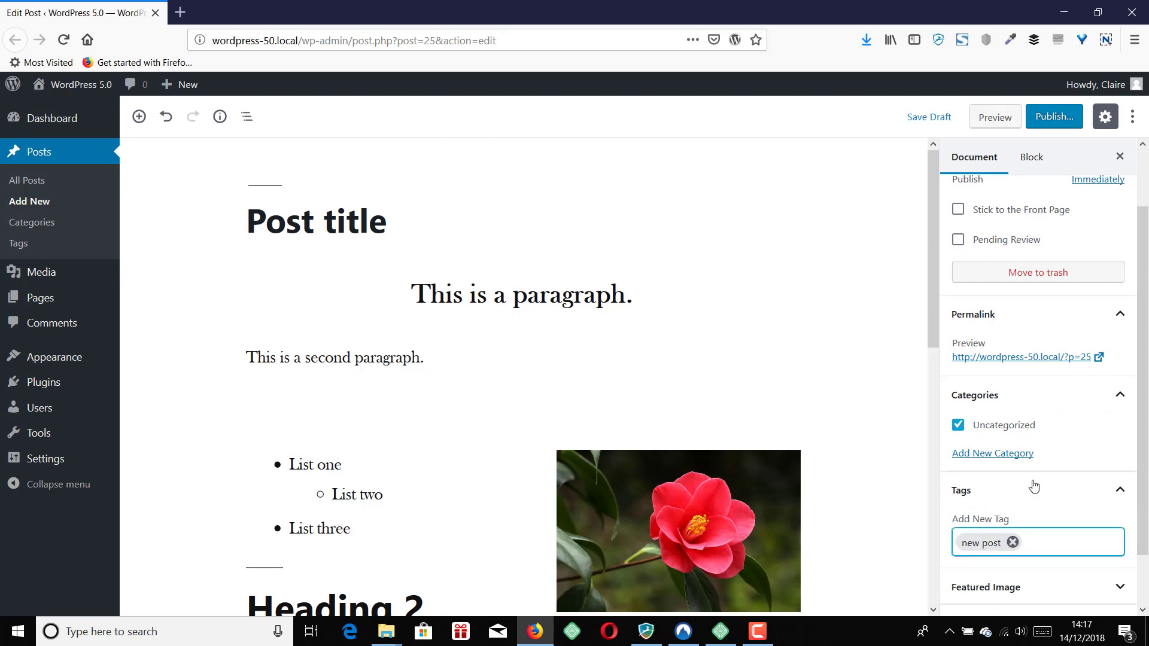
# - Look over the remaining document settings and publish the post, confirming the pre-publish check
pyautogui.scroll(-2, 1035, 487)
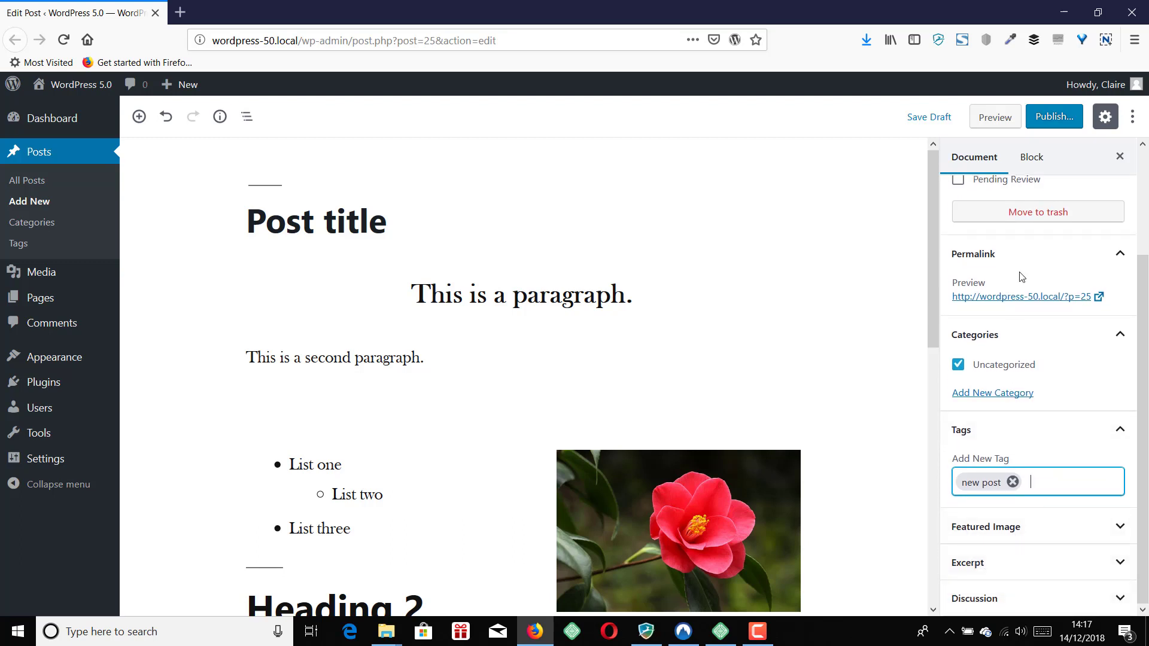
pyautogui.scroll(4, 1022, 277)
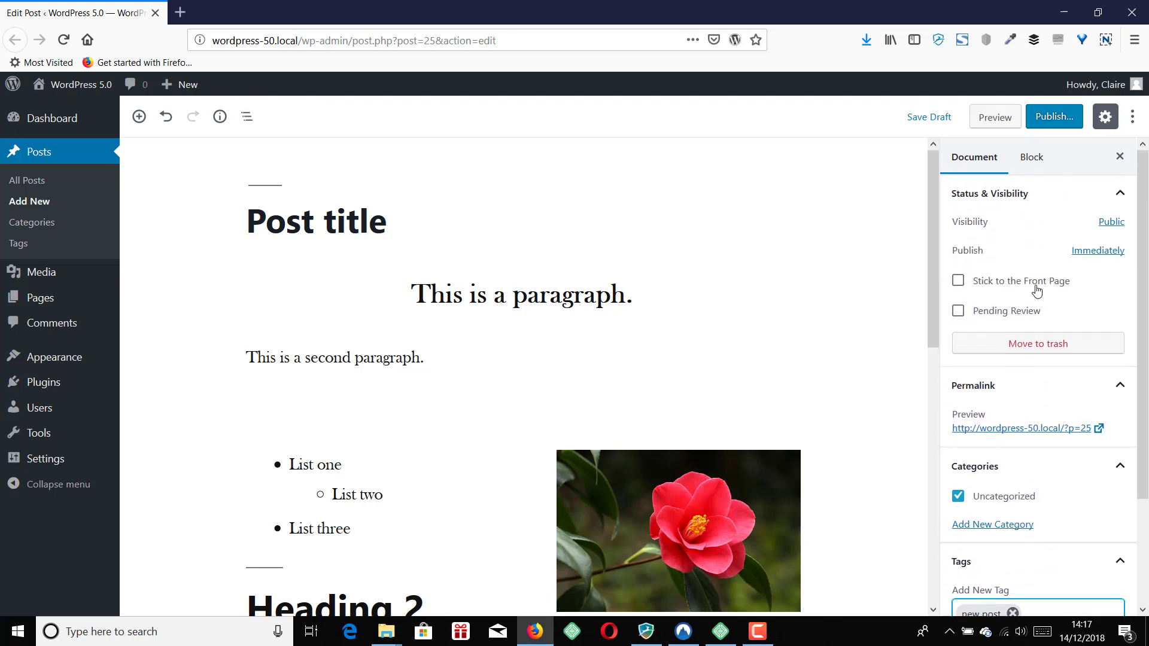
pyautogui.click(1052, 118)
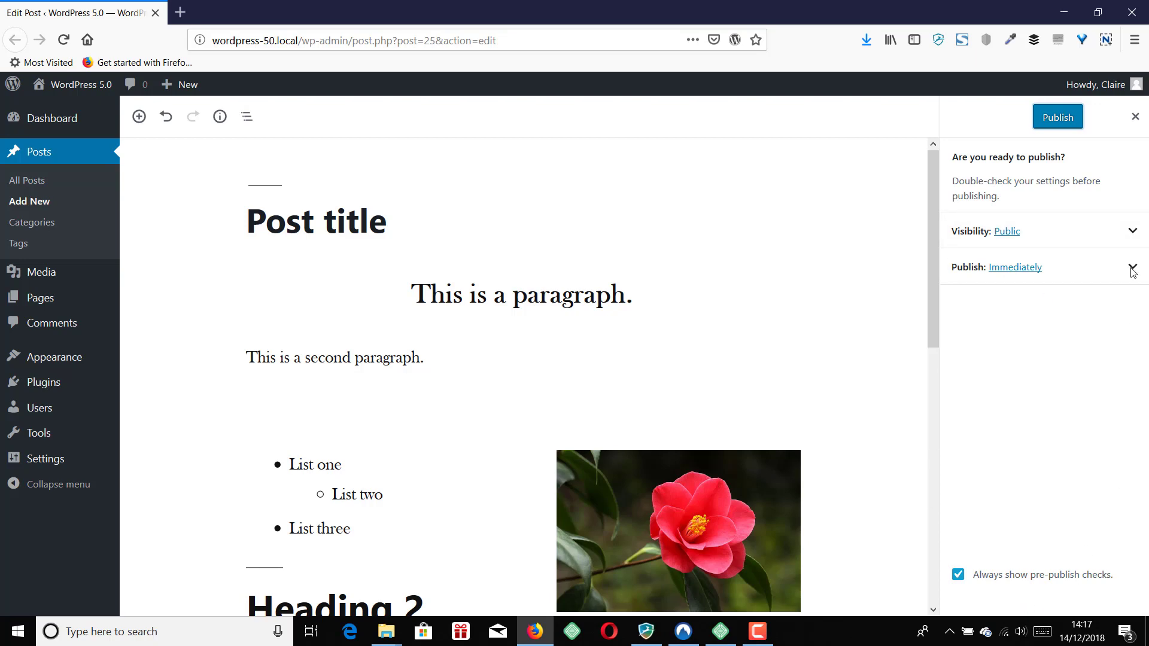
pyautogui.click(1055, 119)
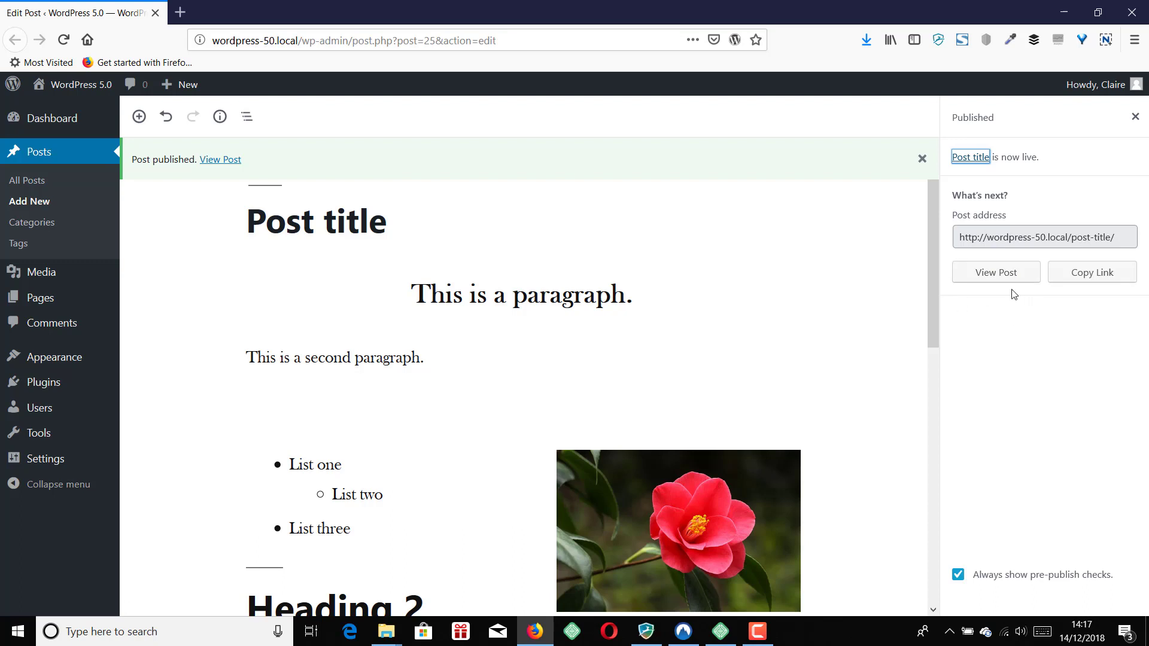
# - View the published post on the site and check its paragraphs, list, image, heading, quote and video
pyautogui.click(998, 274)
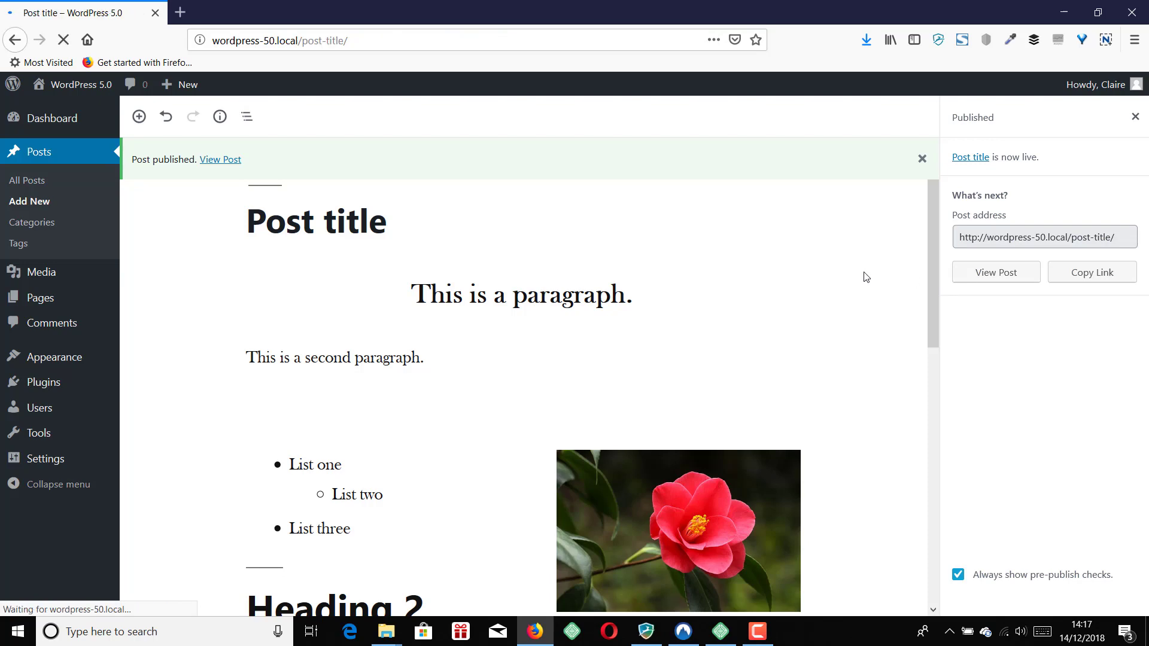
pyautogui.scroll(-1, 865, 276)
pyautogui.scroll(-6, 865, 276)
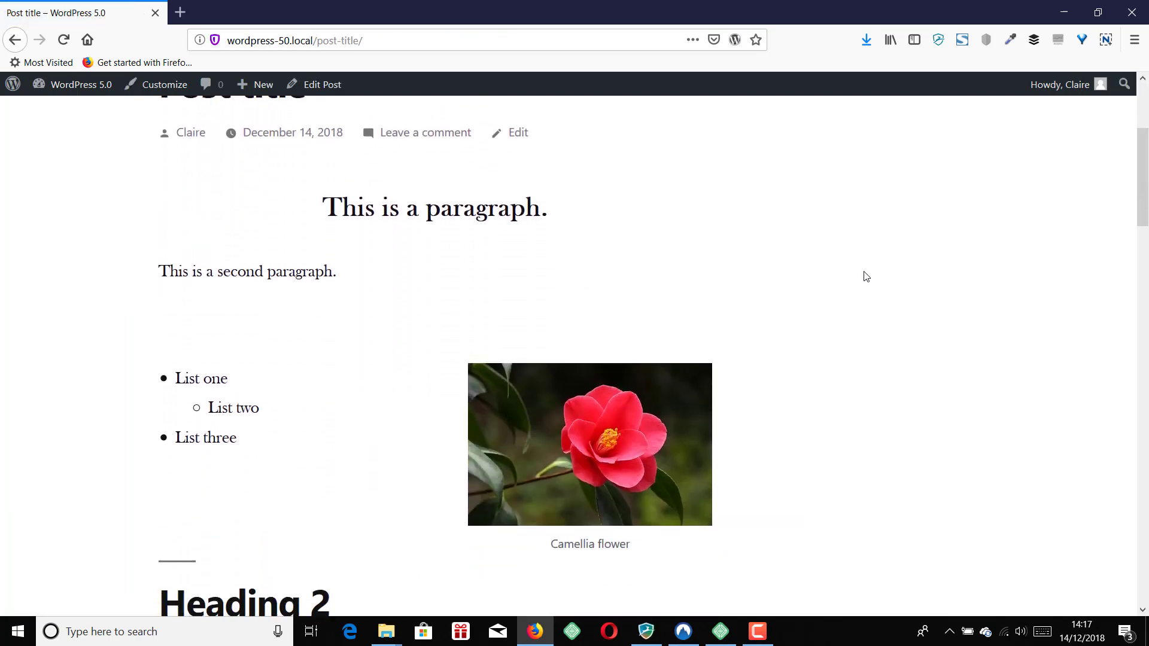
pyautogui.scroll(-1, 866, 276)
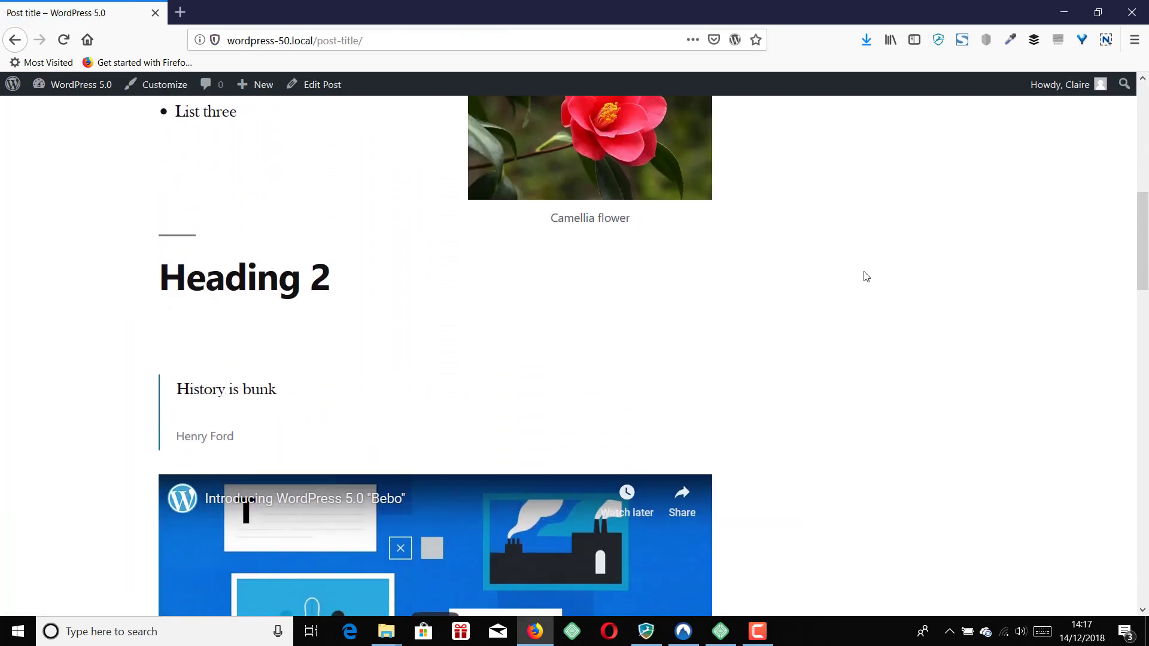
pyautogui.scroll(1, 866, 275)
pyautogui.scroll(-7, 865, 276)
pyautogui.scroll(12, 865, 275)
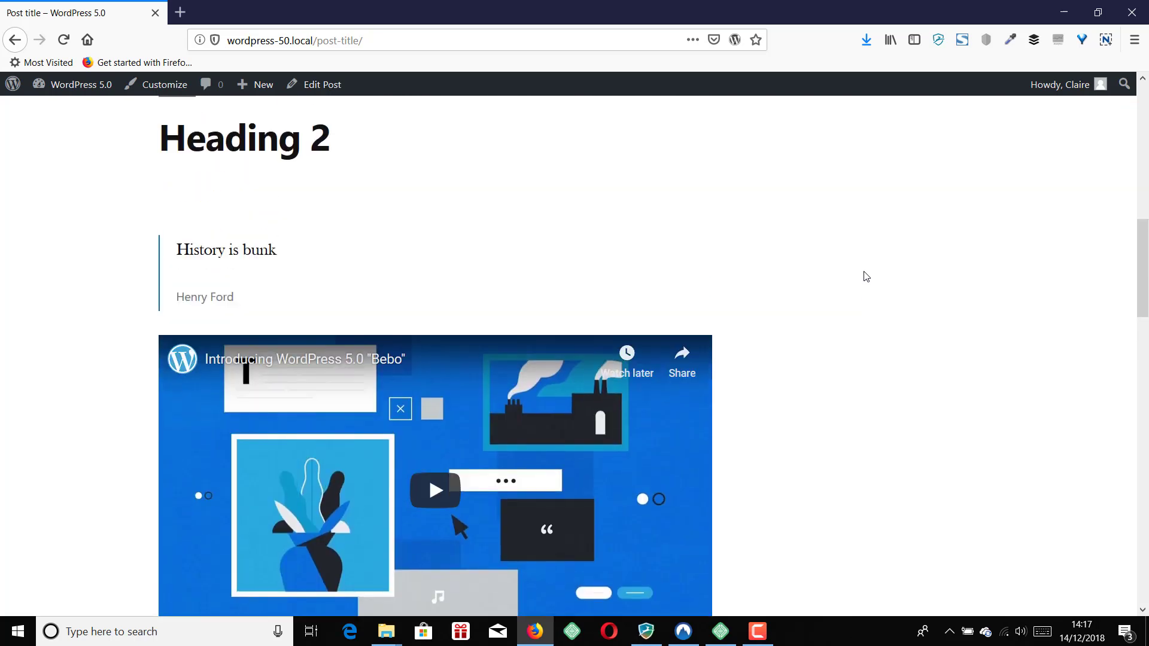